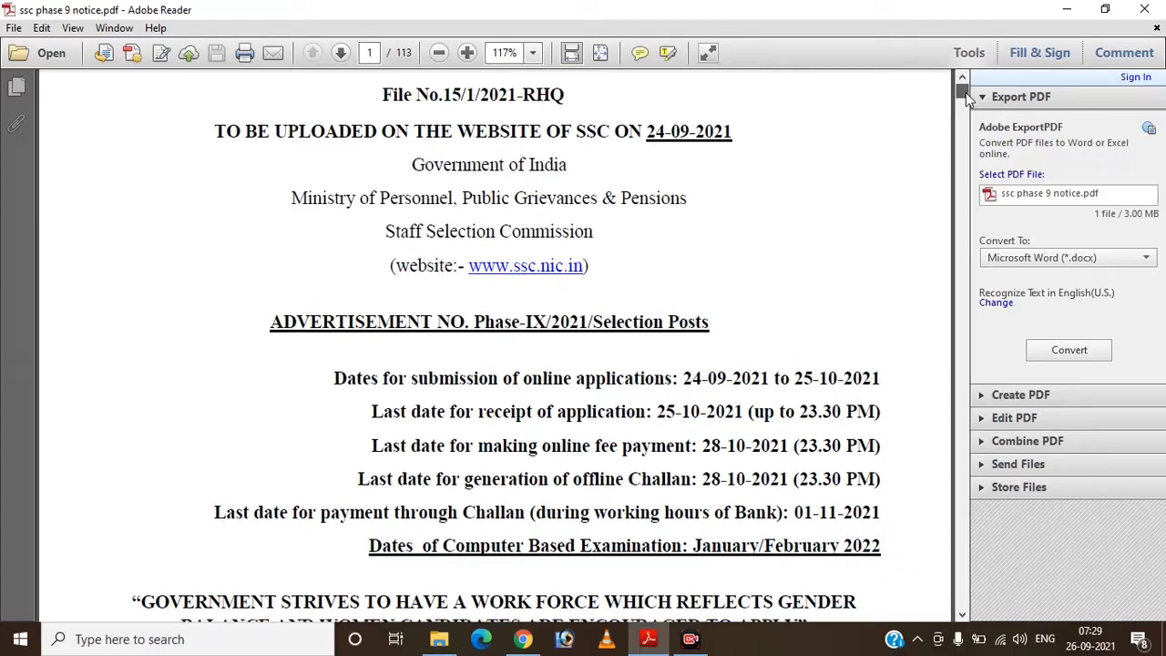
Scroll the Phase IX/2021 notice PDF down to the post-wise vacancy table on page 85.
left_click_drag(965, 92, 966, 472)
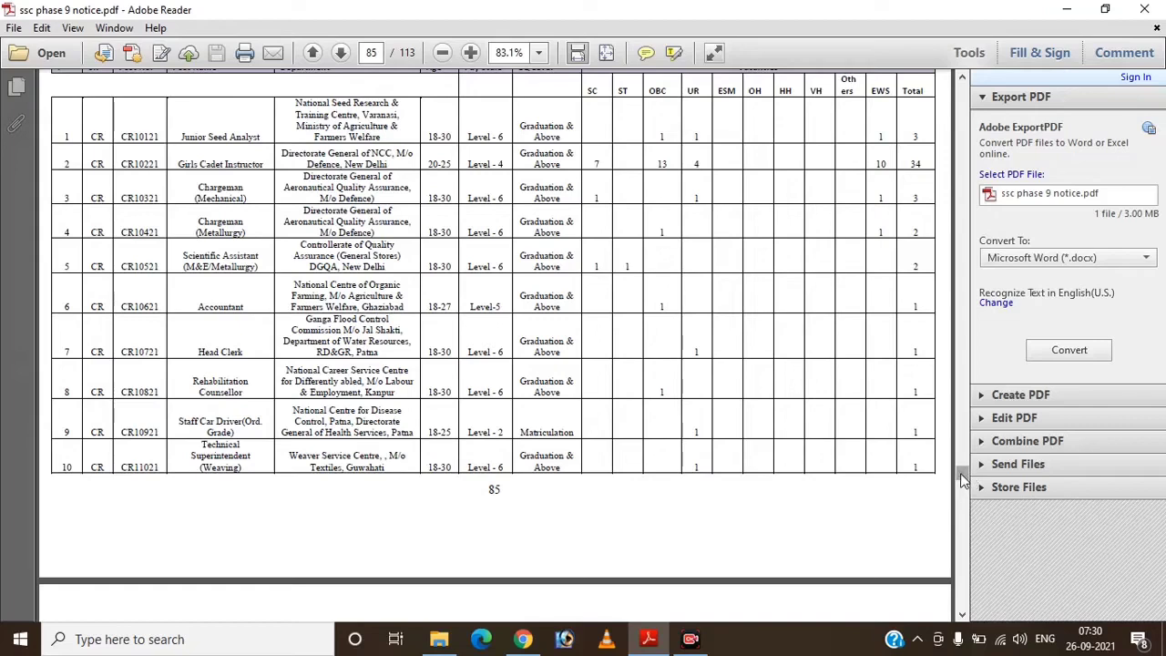
Scroll the notice slightly from page 85 to page 86, showing table rows 11–19.
left_click_drag(962, 480, 963, 483)
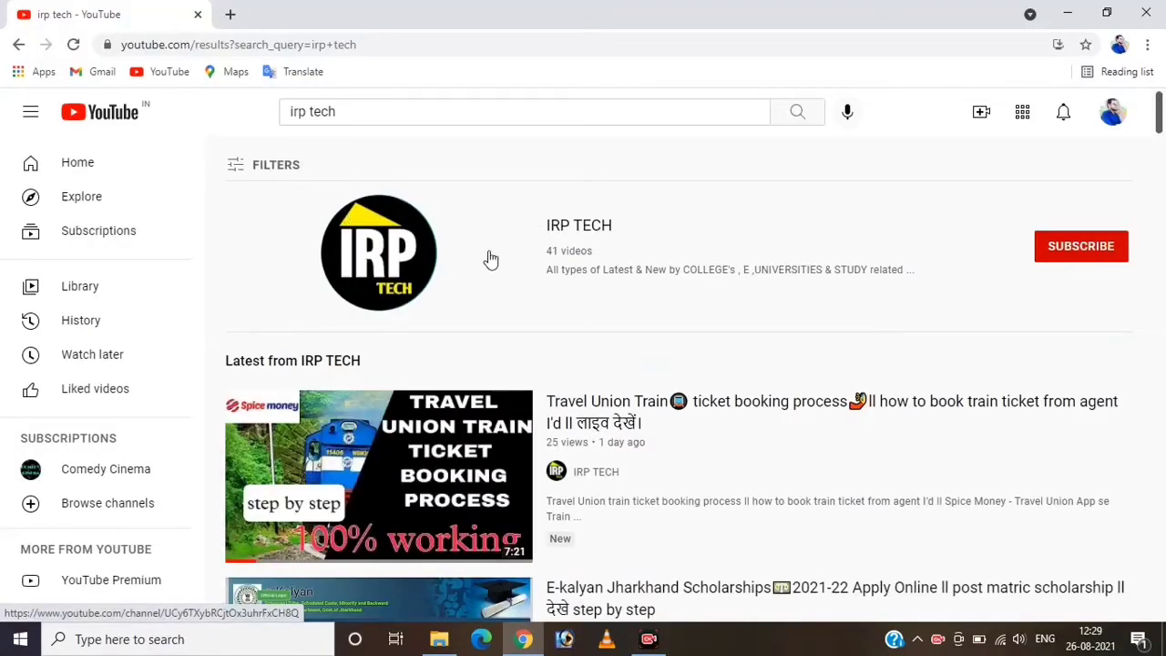
Go to the IRP TECH channel page, subscribe, and set its notification bell to All.
left_click(574, 238)
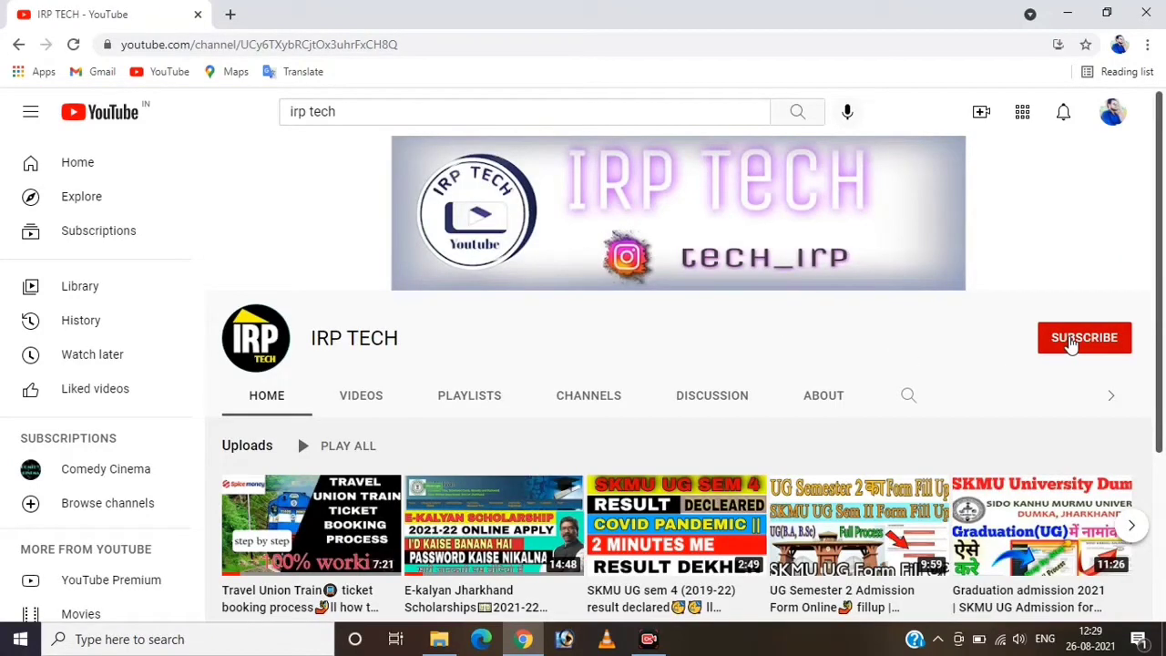
left_click(1072, 339)
left_click(1117, 340)
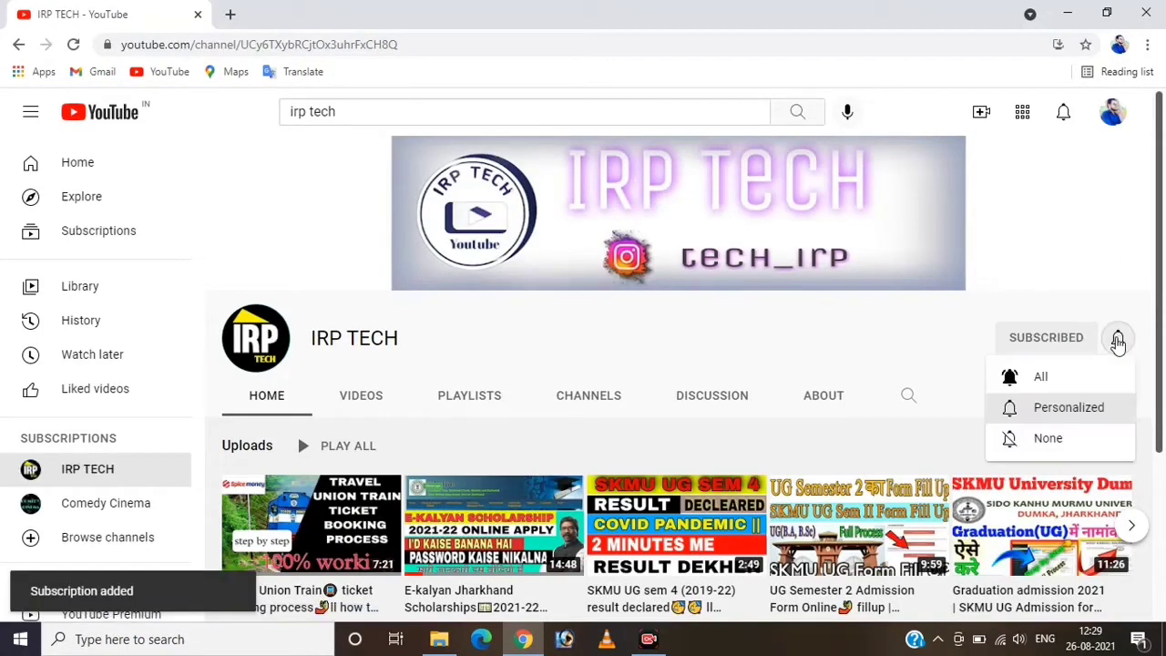
left_click(1038, 376)
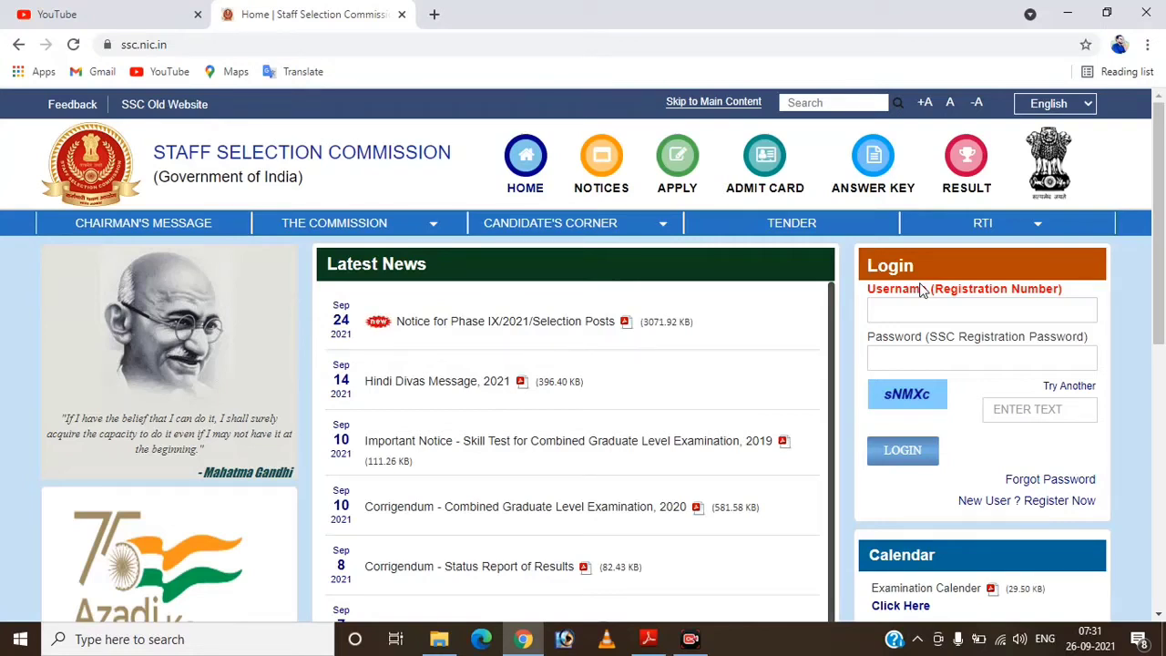
Open the new-user registration form and scroll through its Basic Details fields, down to the address state list.
left_click(1054, 508)
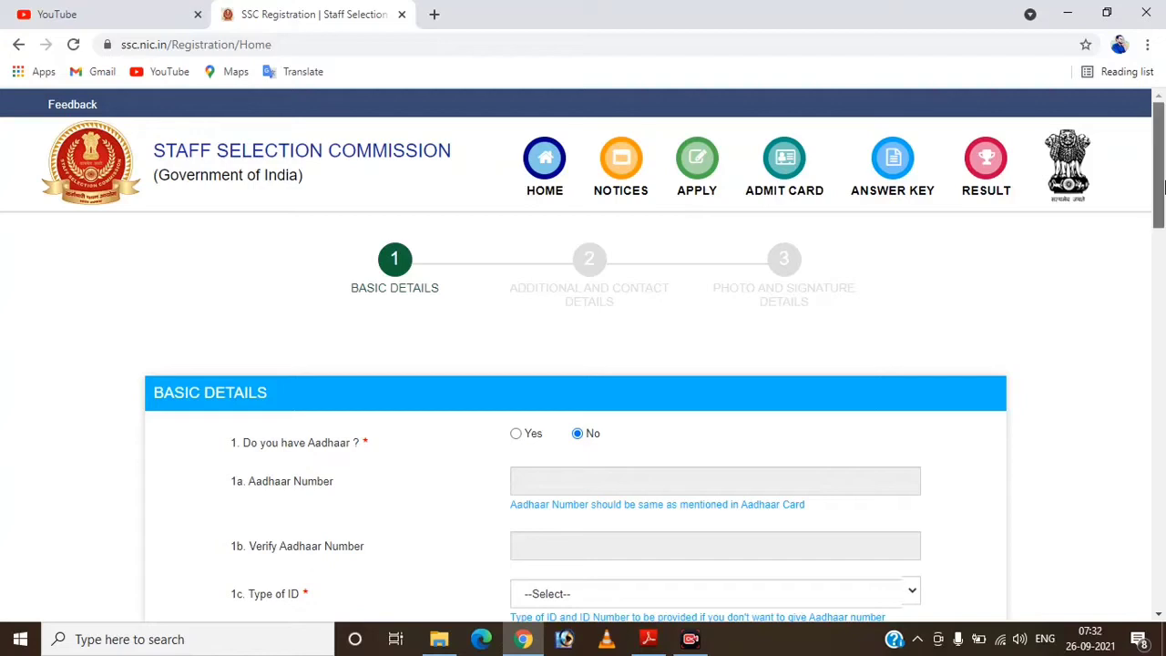
left_click_drag(1163, 182, 1158, 213)
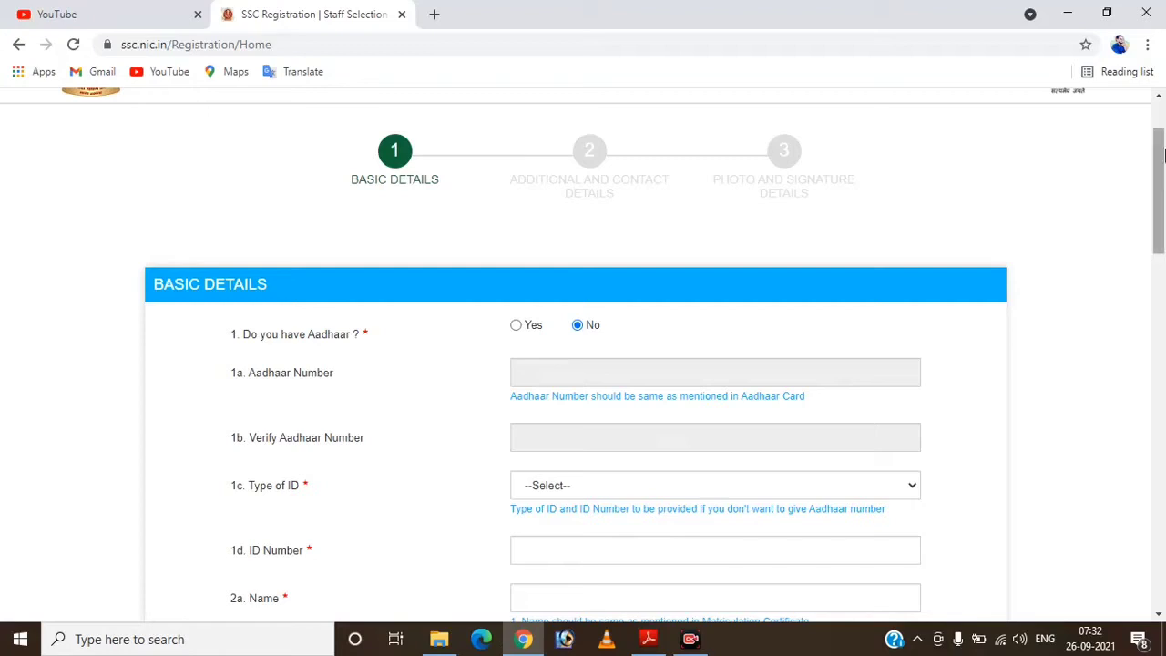
left_click_drag(1160, 154, 1161, 214)
left_click_drag(1161, 237, 1161, 238)
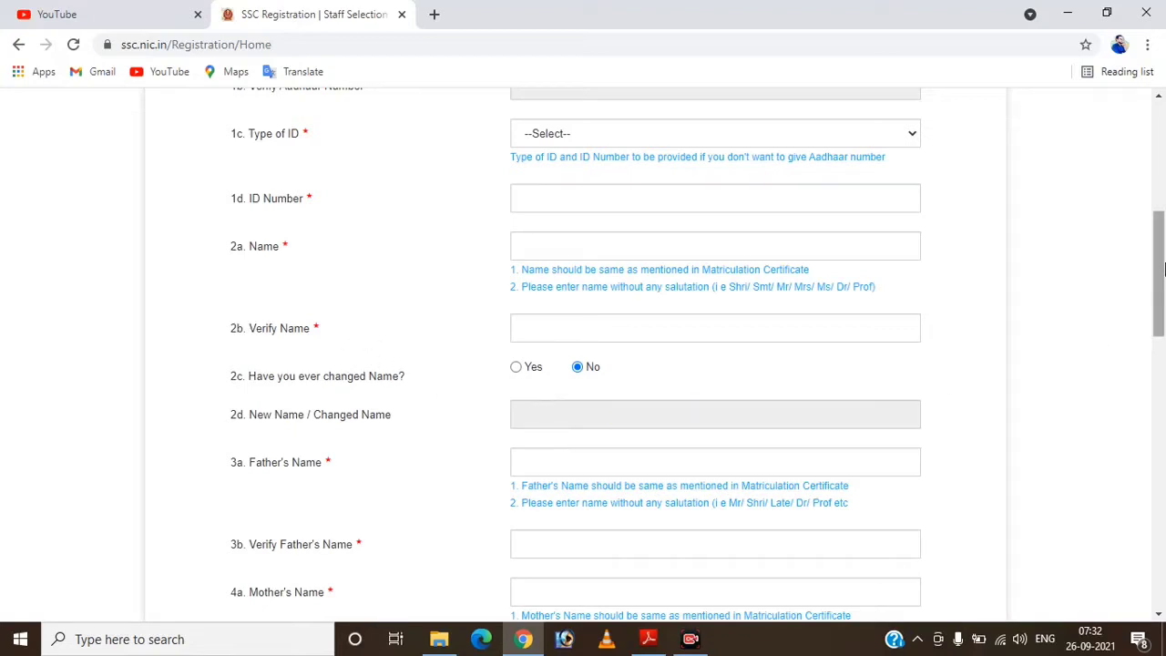
left_click_drag(1163, 252, 1164, 420)
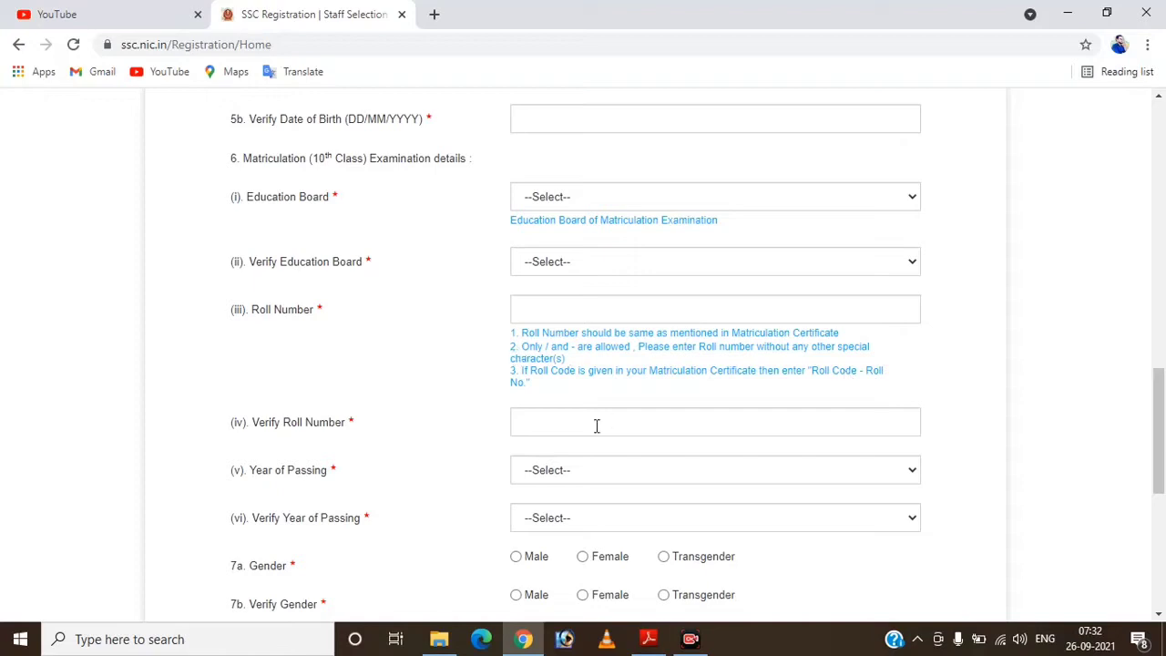
left_click_drag(1163, 460, 1164, 541)
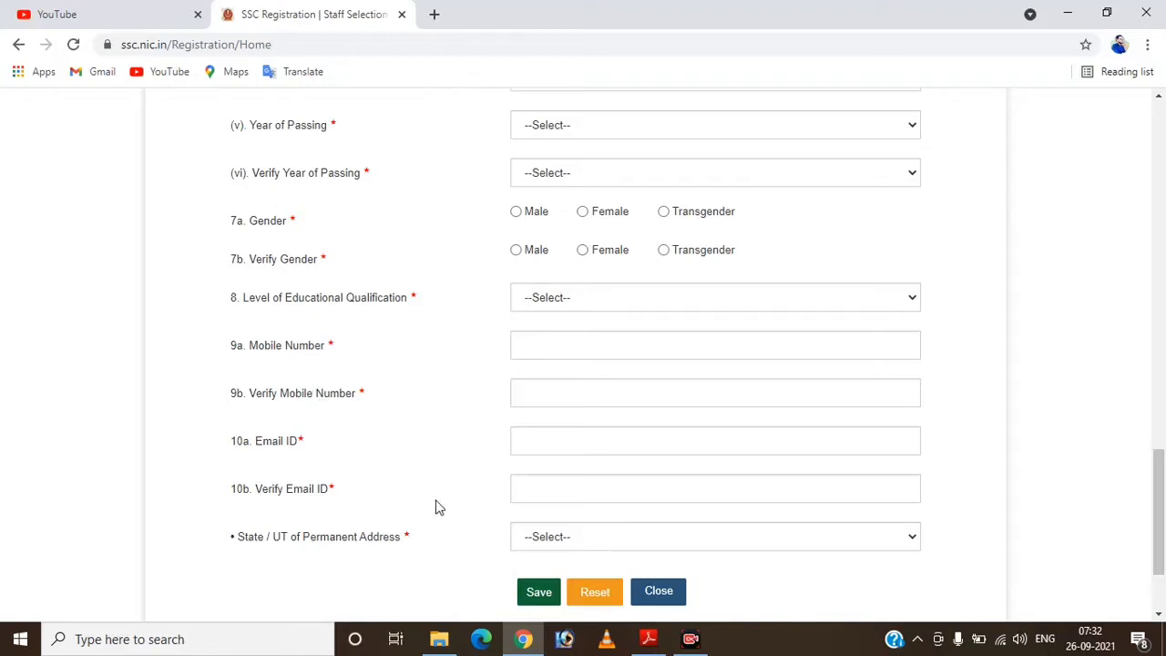
left_click(578, 542)
left_click(578, 542)
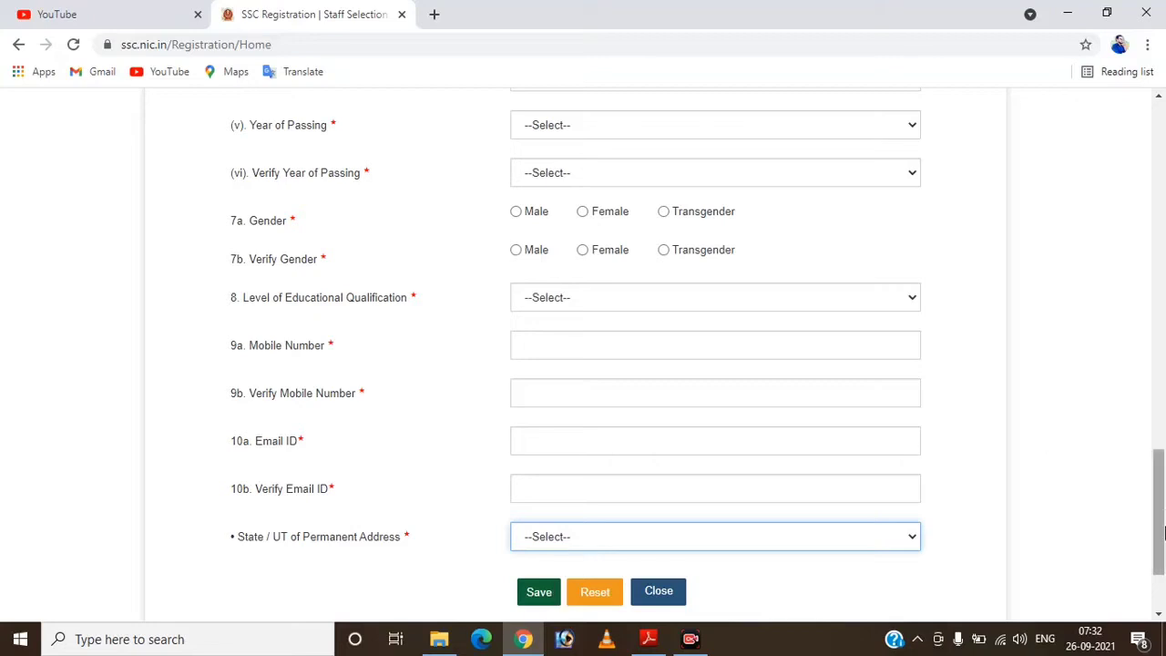
left_click_drag(1163, 535, 1149, 193)
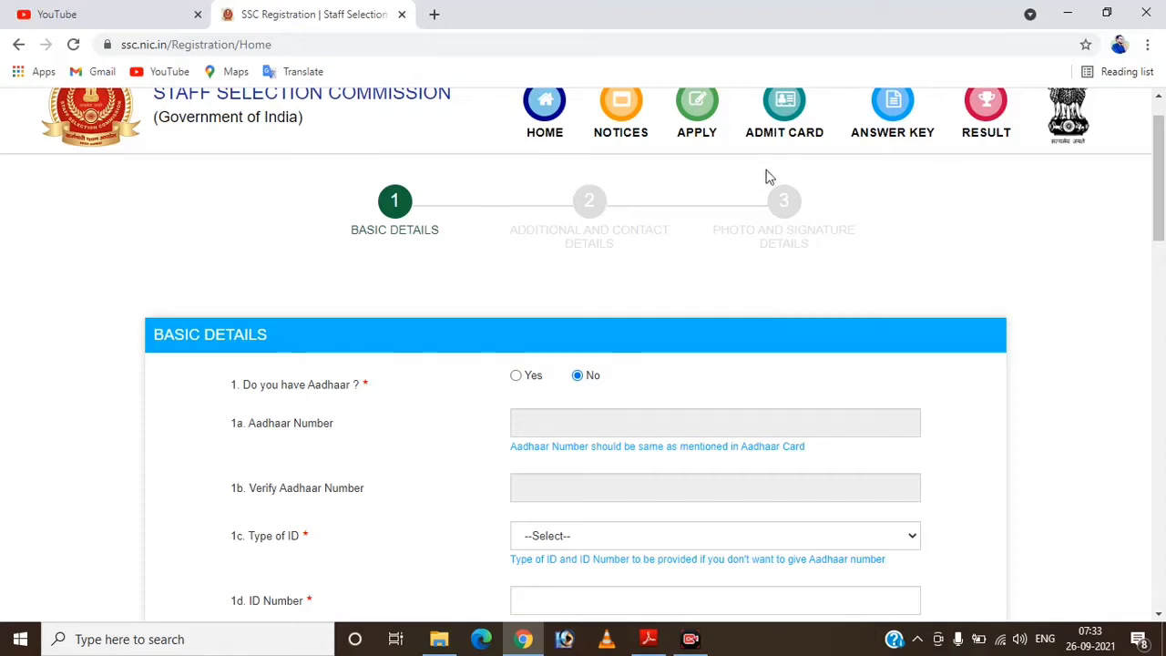
Return to the SSC home page using the HOME icon in the header.
left_click(544, 100)
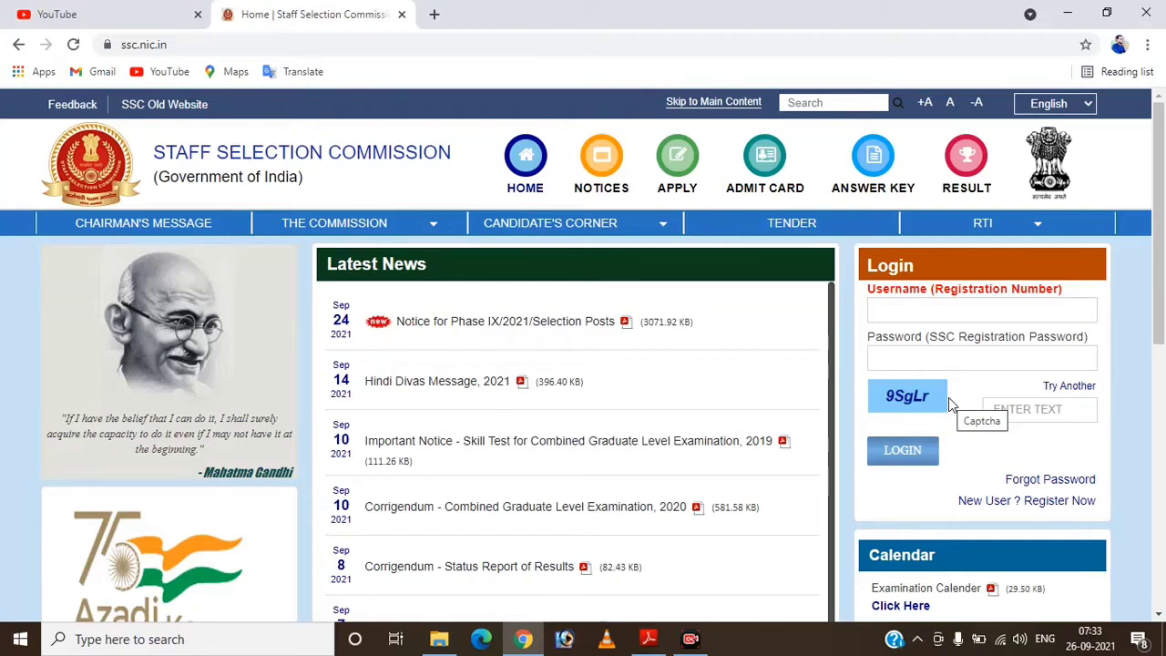
left_click(1049, 480)
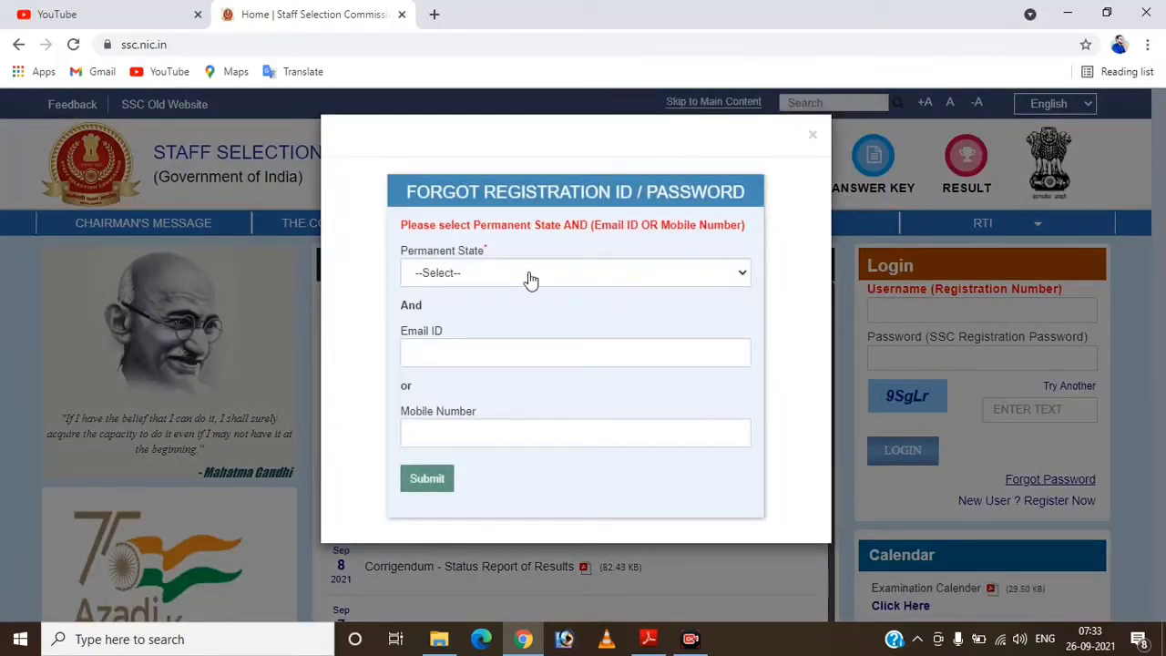
left_click(531, 276)
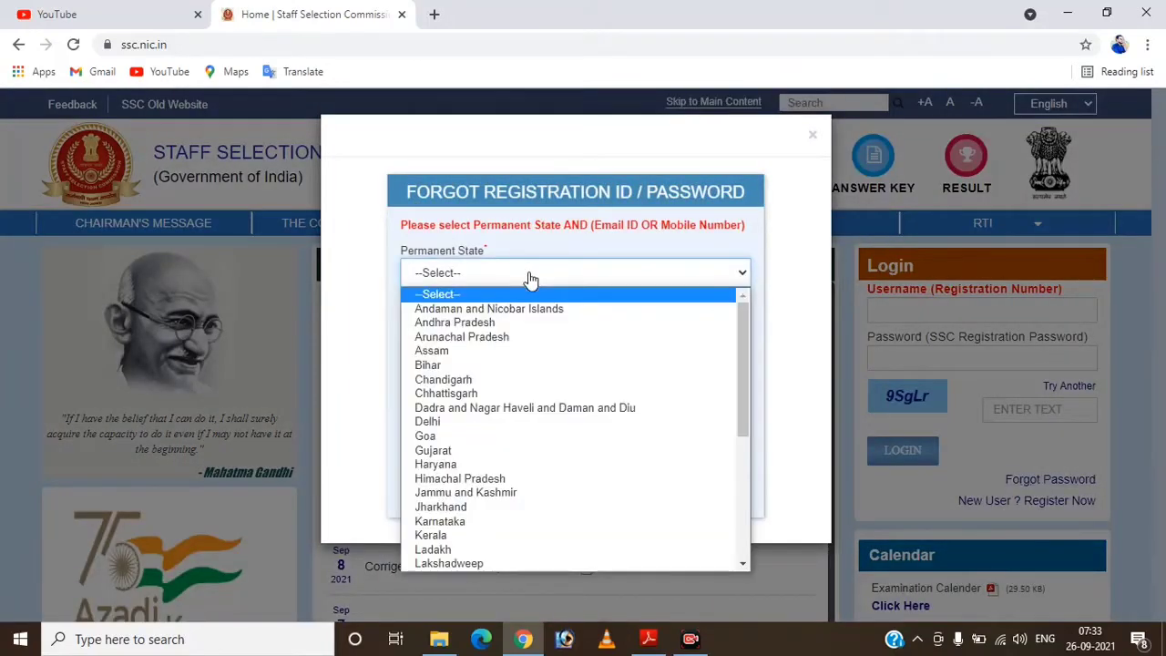
left_click(495, 506)
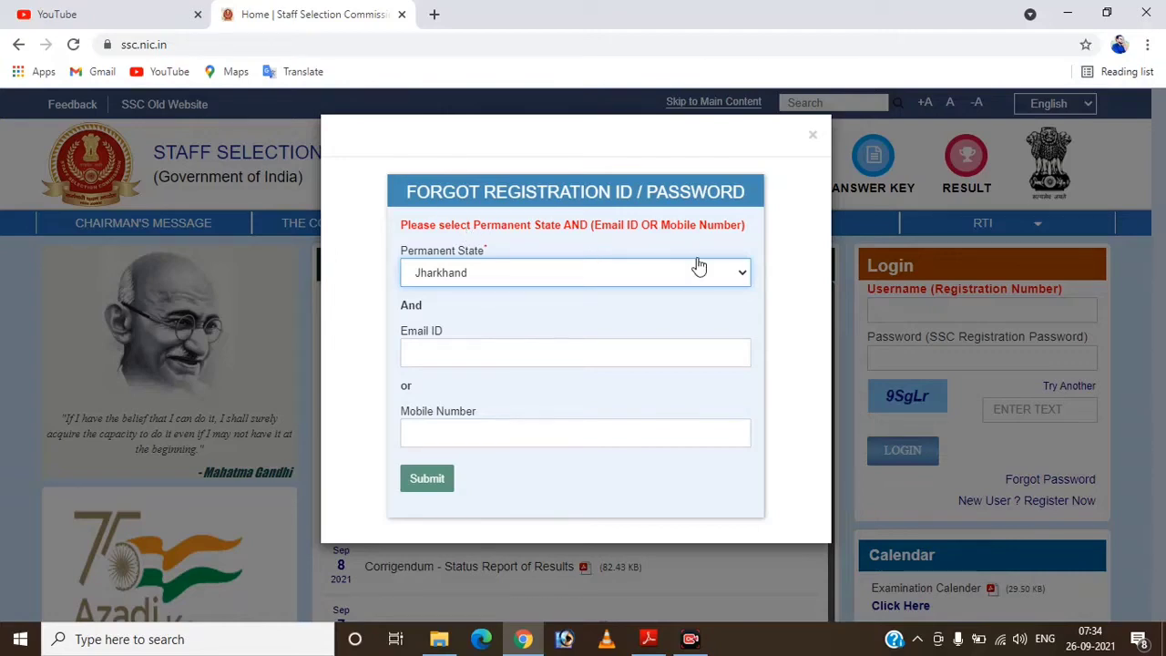
left_click(812, 134)
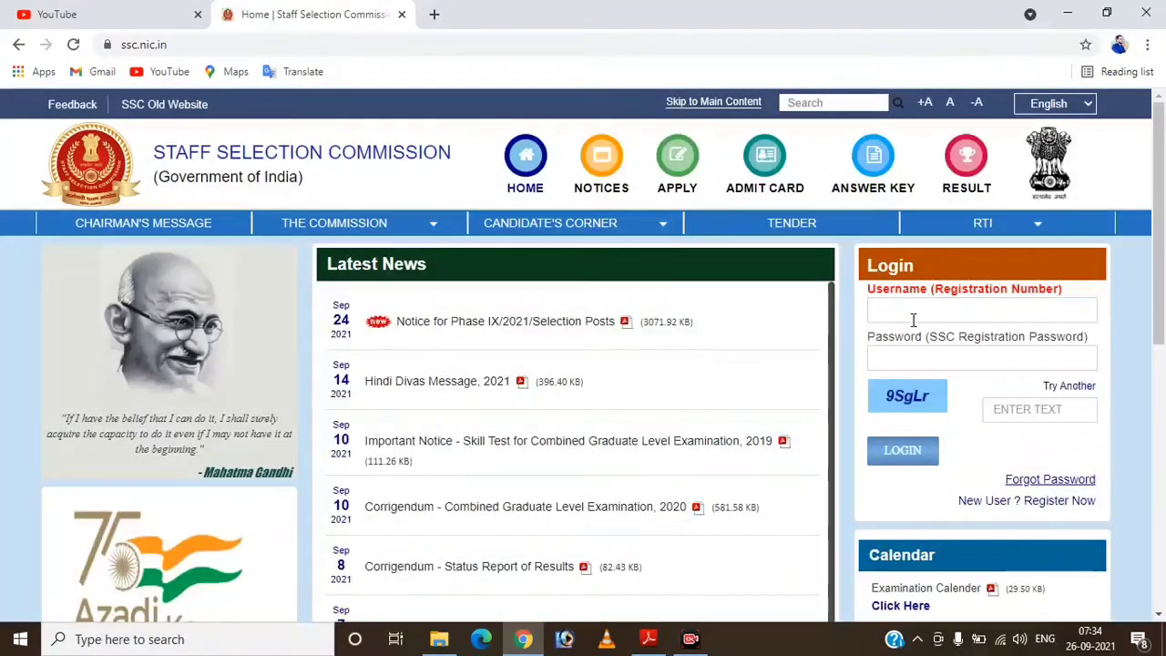
Log in using the autofilled saved registration number and password plus the captcha text.
left_click(913, 306)
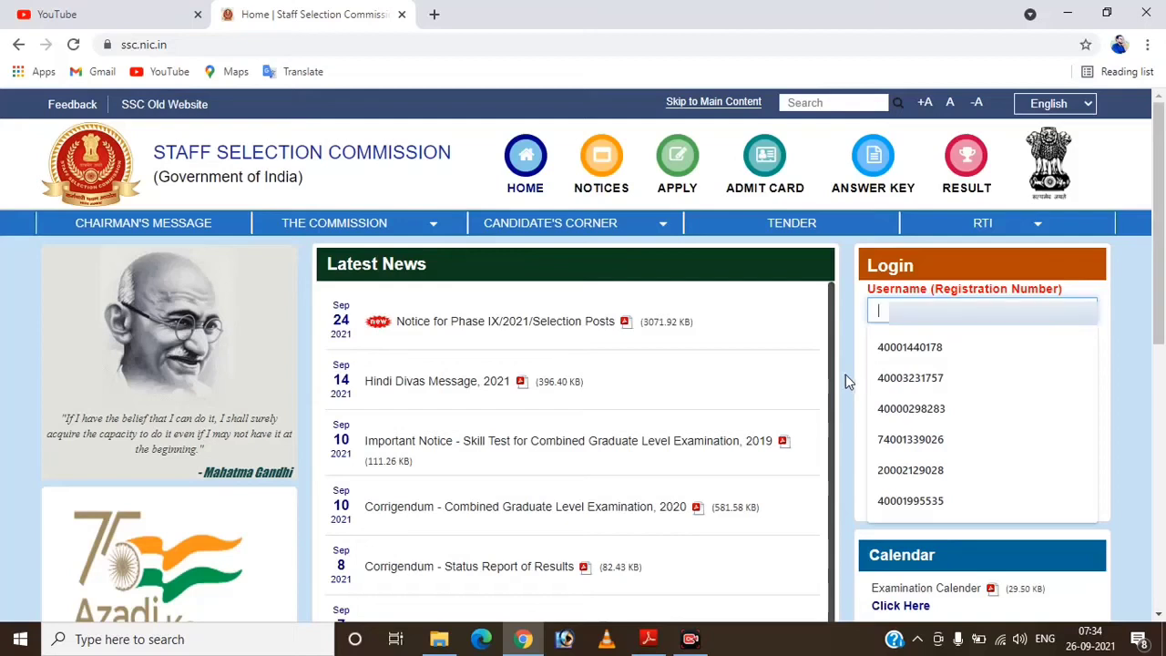
key("Down")
key("Down")
key("Down")
key("Down")
key("Return")
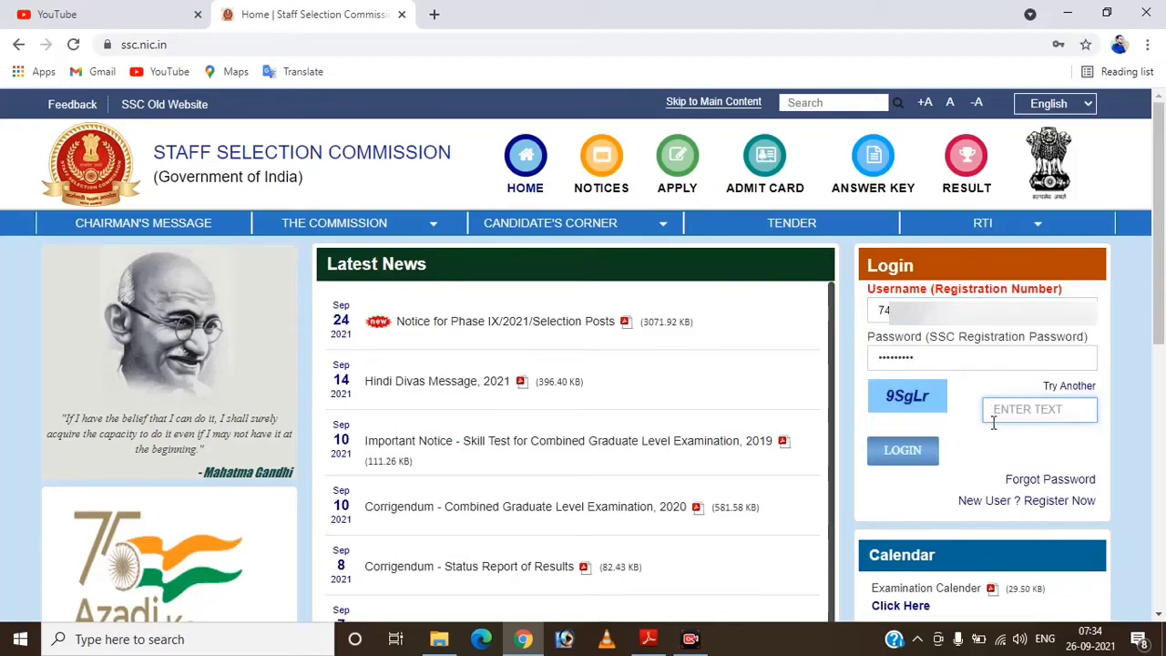
type("9")
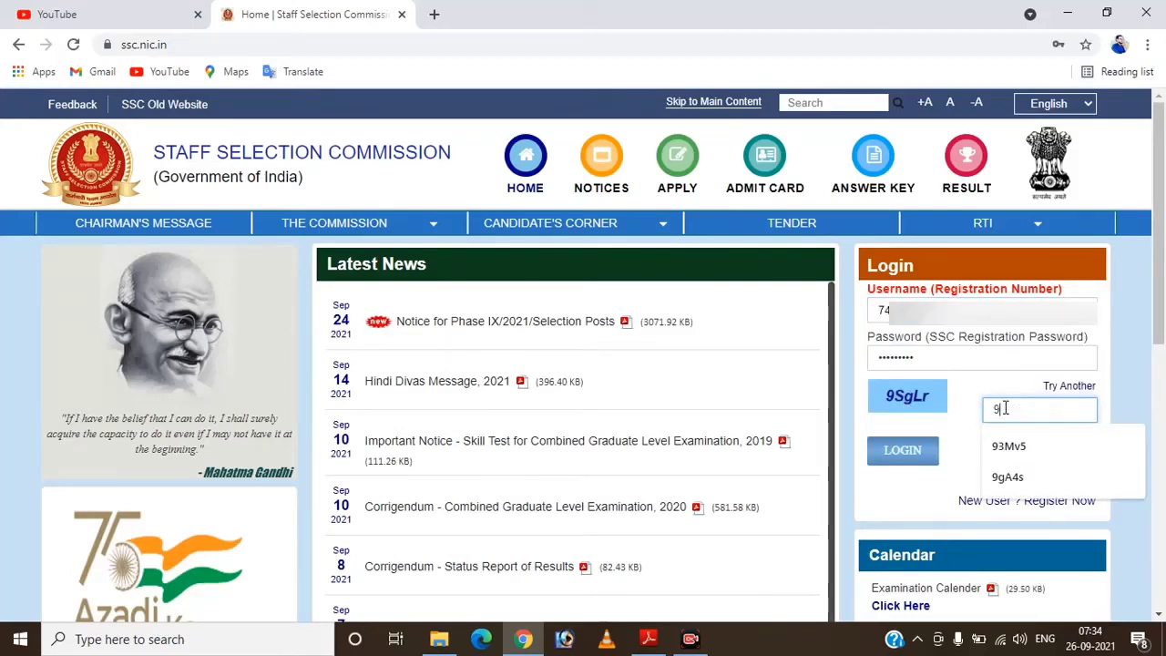
type("Sg")
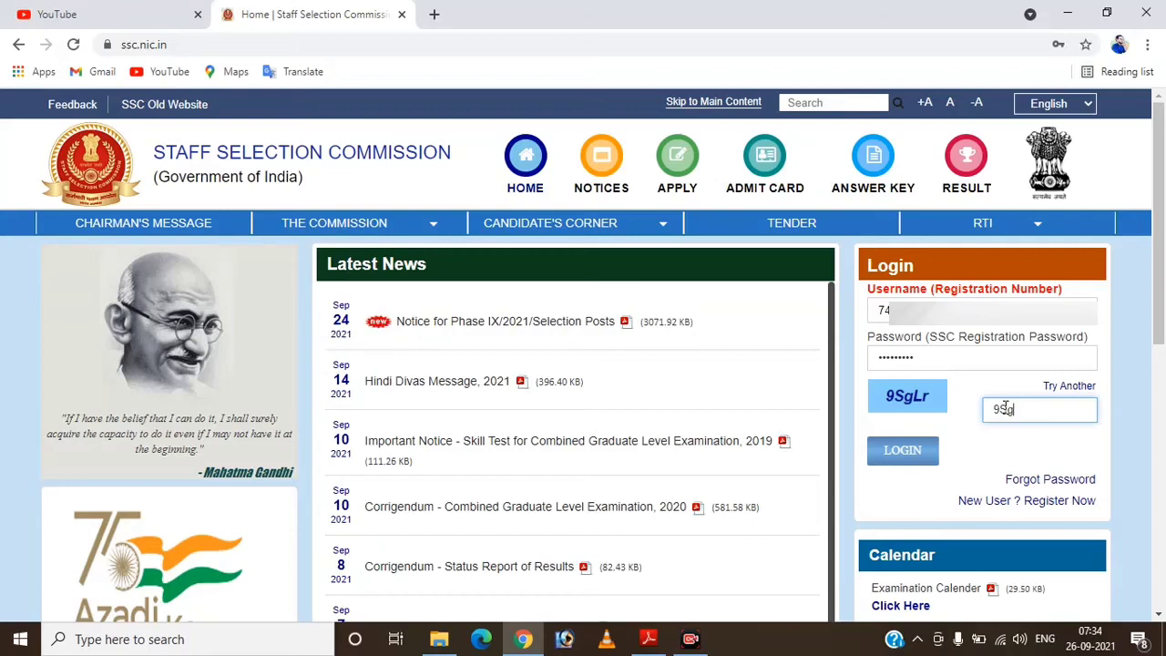
type("Lr")
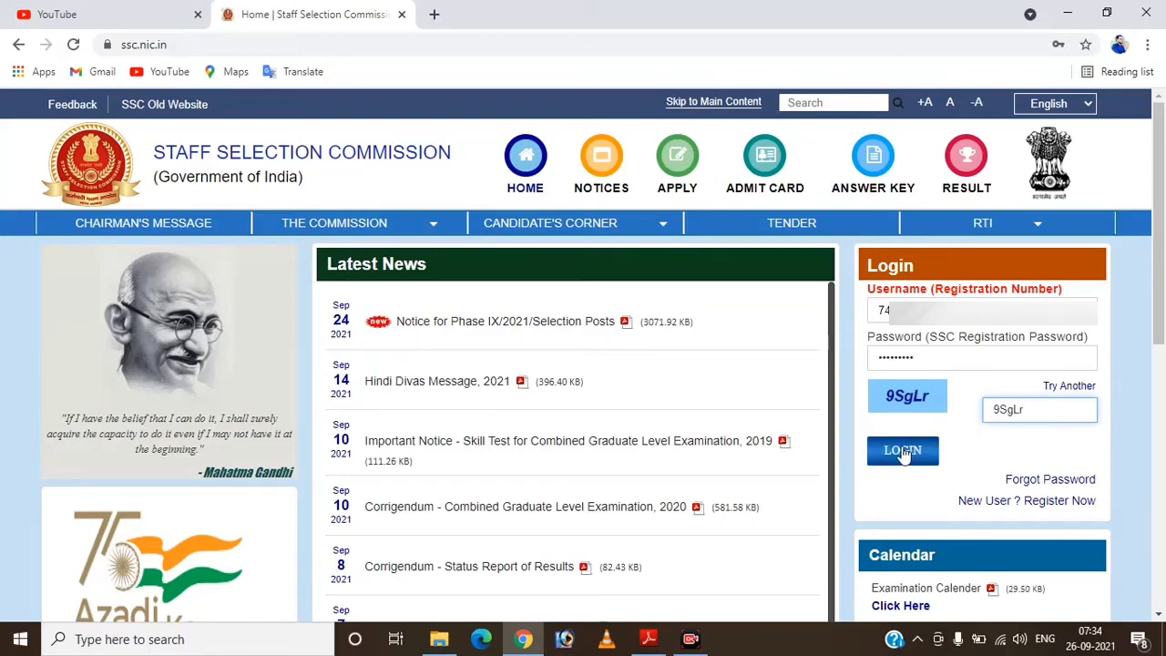
left_click(902, 453)
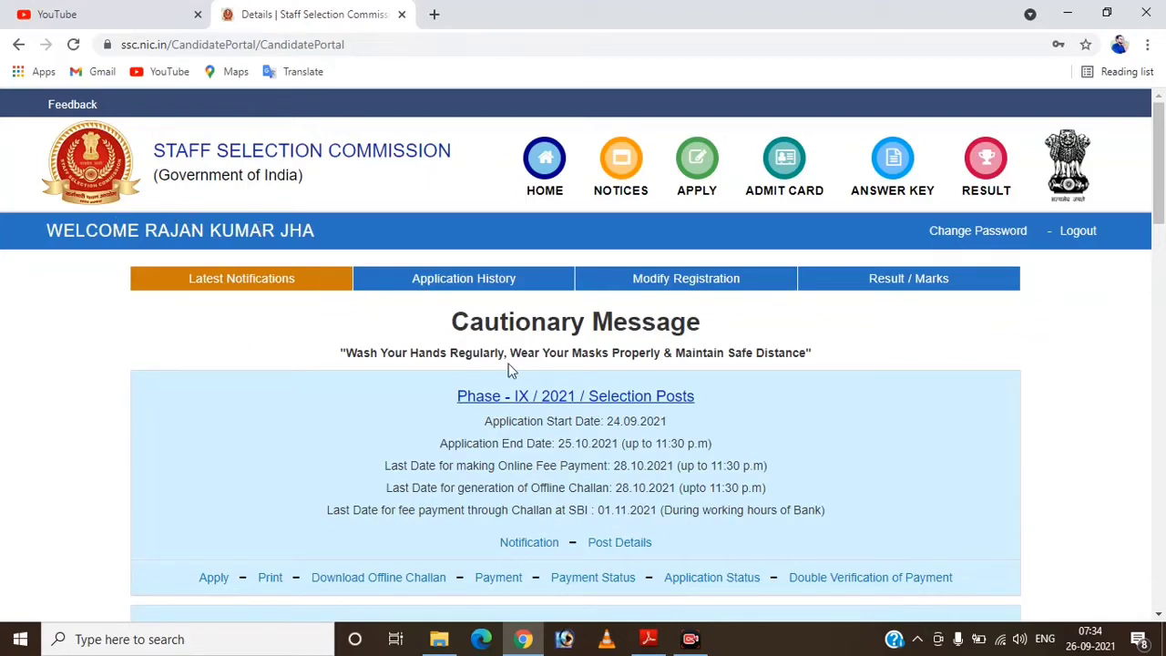
left_click_drag(1162, 193, 1163, 357)
scroll(1163, 357, "down", 7)
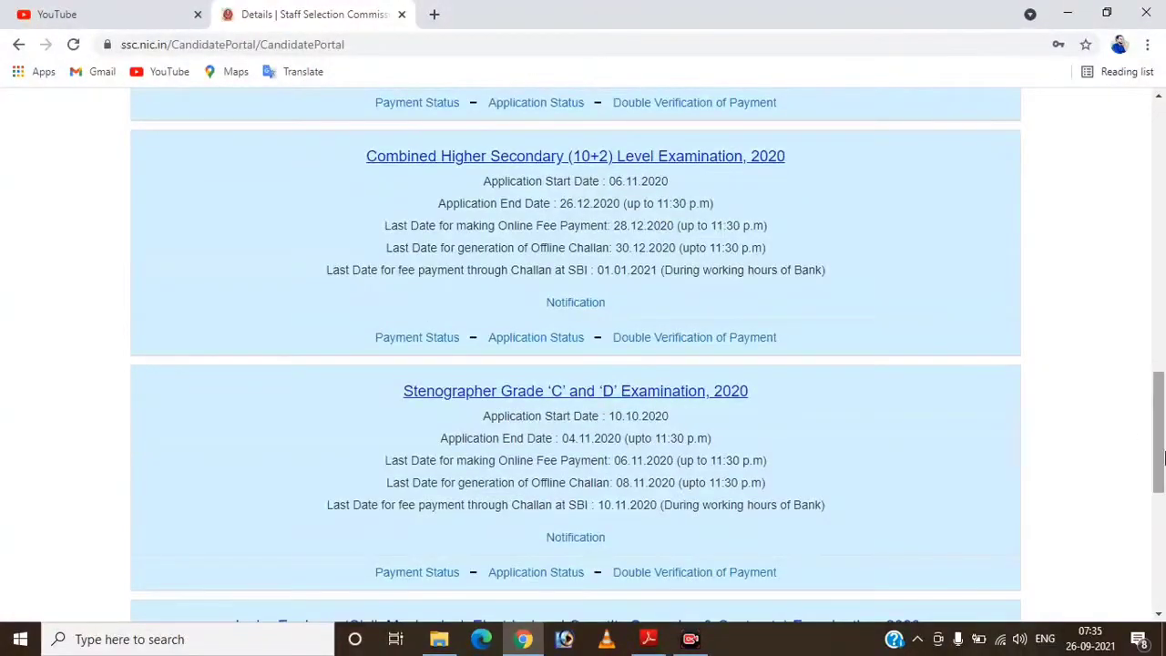
left_click_drag(1163, 420, 1162, 151)
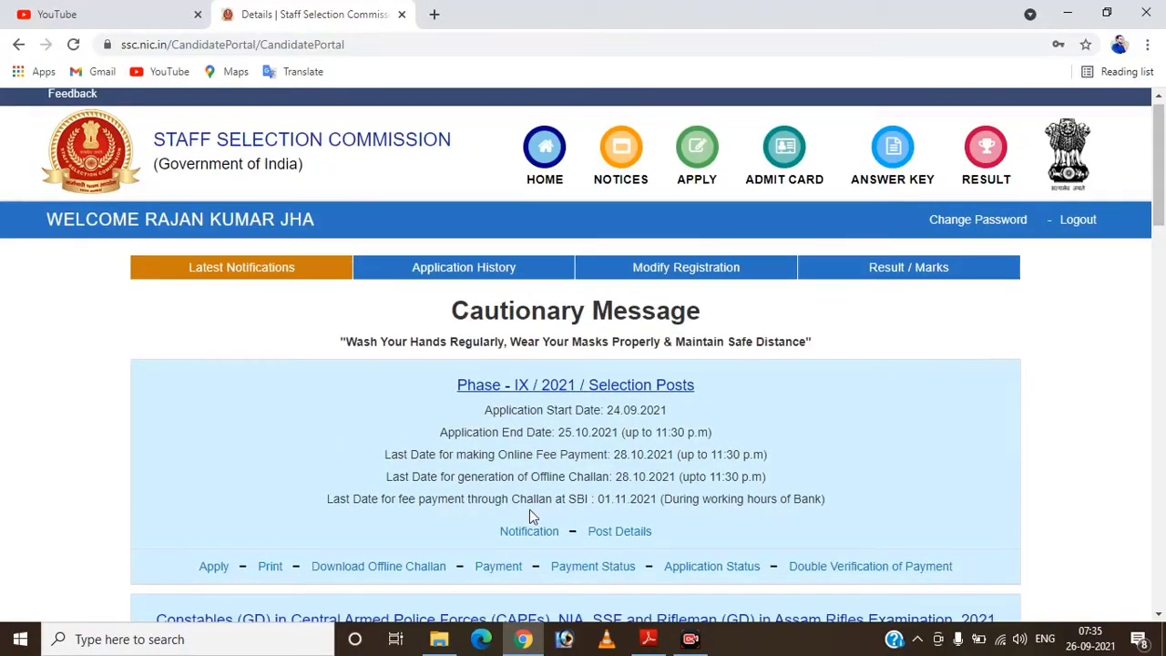
left_click(382, 569)
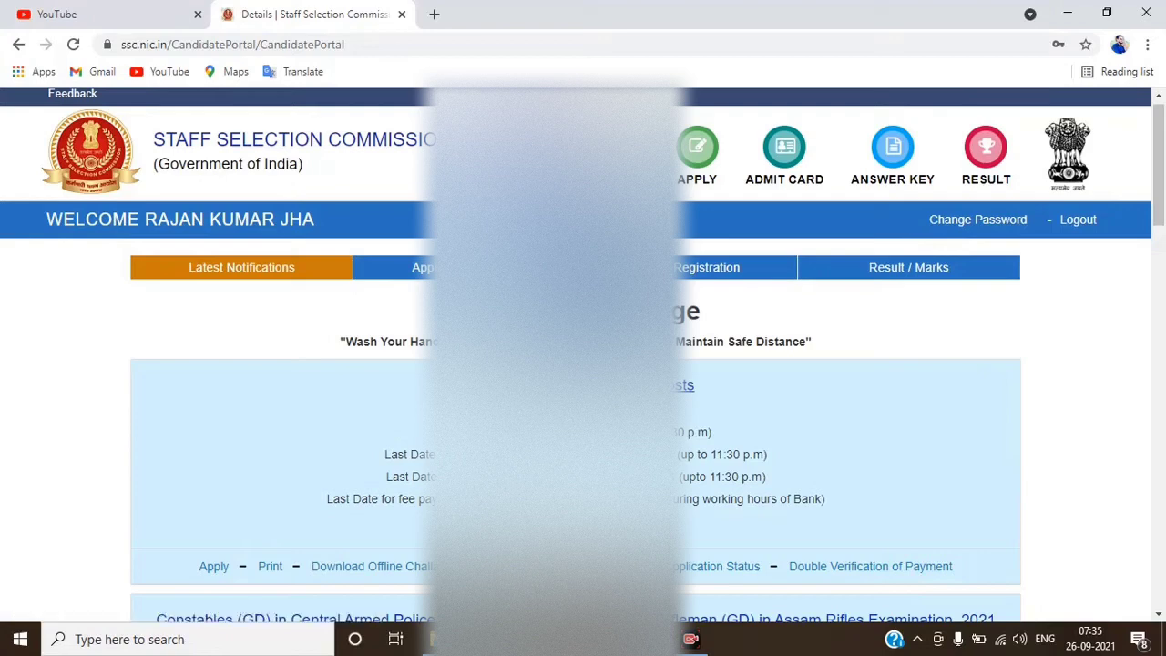
Apply for Phase-IX/2021 Selection Posts and scroll the form down to its region and post code fields.
left_click(213, 567)
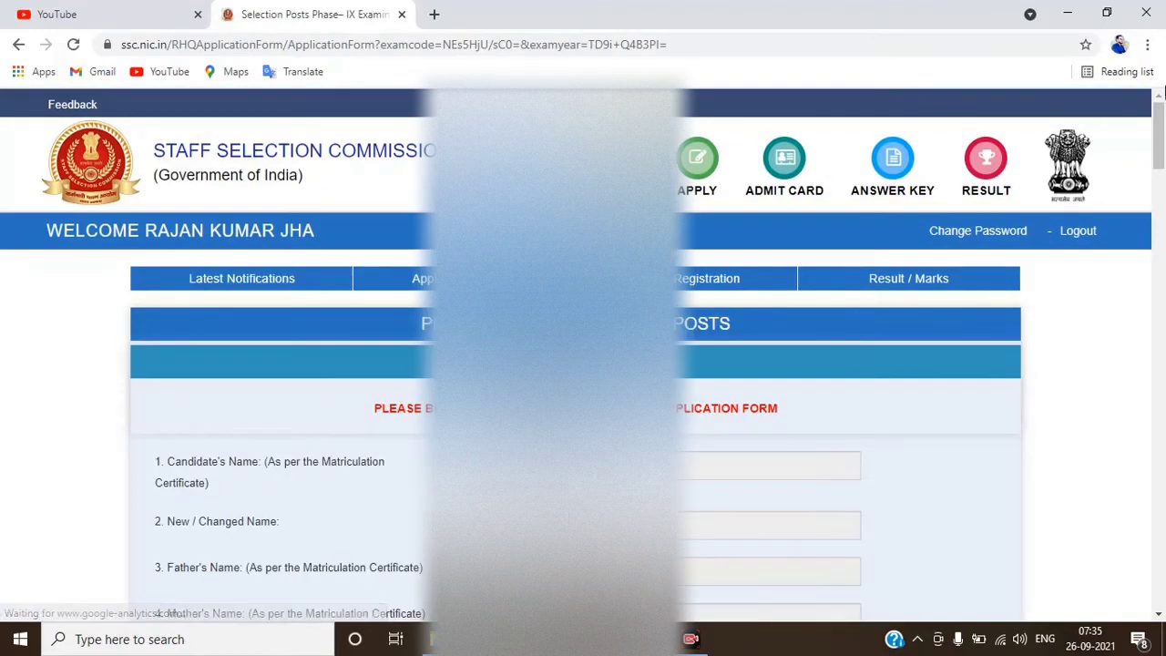
left_click_drag(1163, 122, 1163, 155)
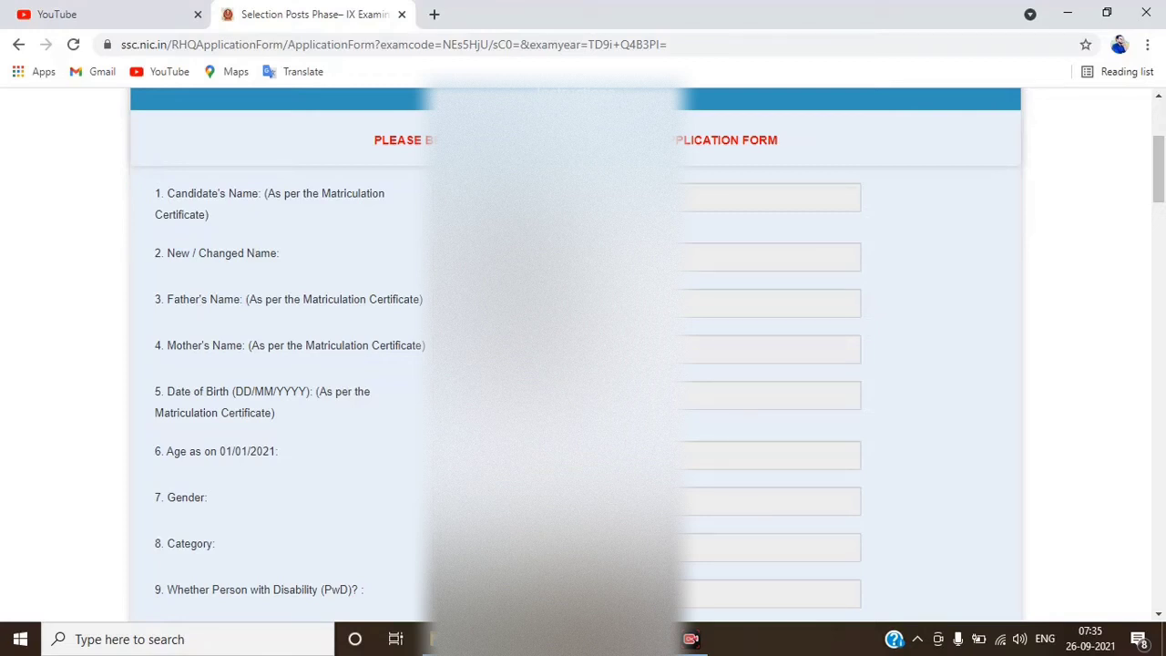
left_click_drag(1158, 169, 1161, 262)
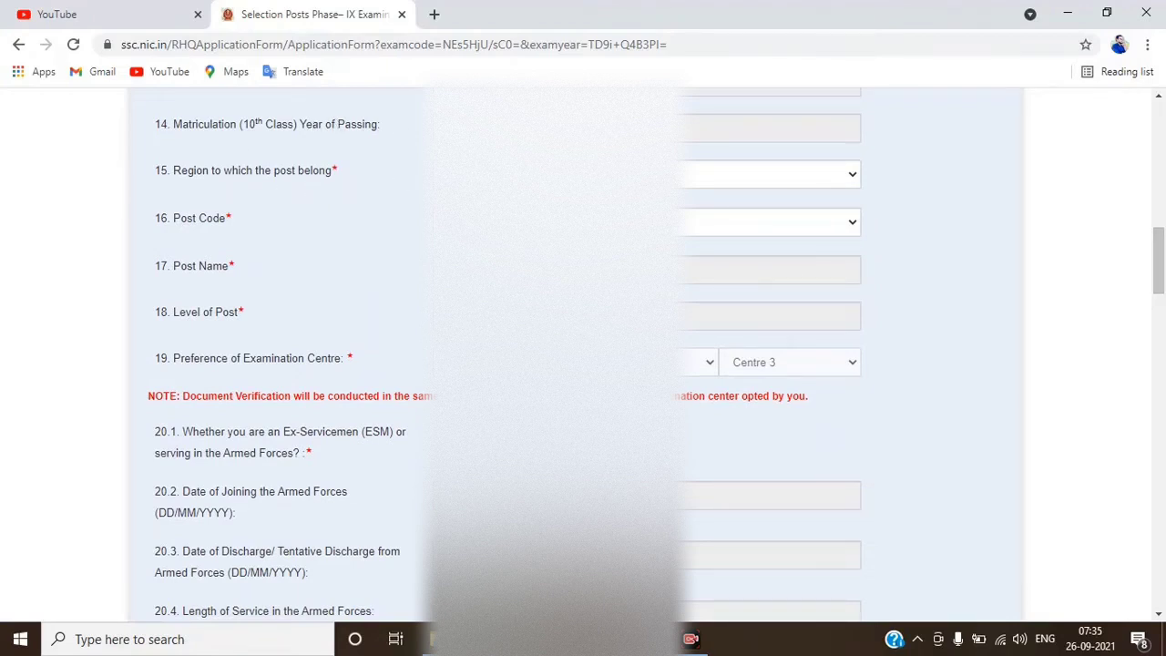
Select the post's region in the Region dropdown, then switch to the notice PDF to check posts.
left_click(547, 174)
left_click(547, 174)
left_click(546, 174)
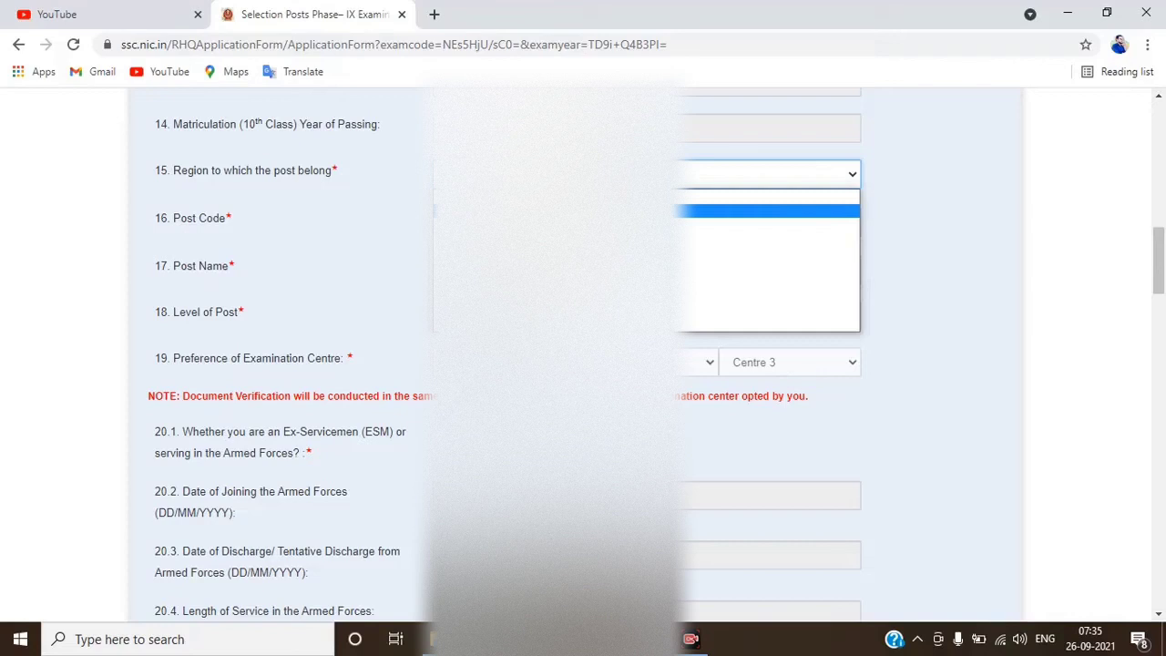
key("Down")
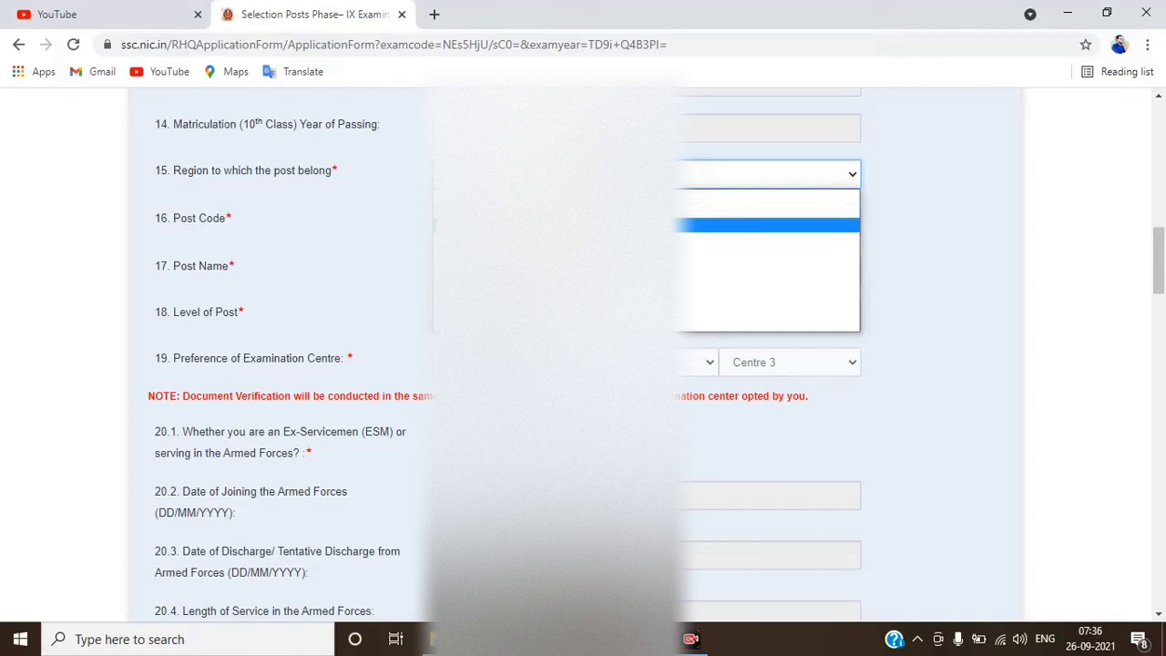
key("Down")
key("Down")
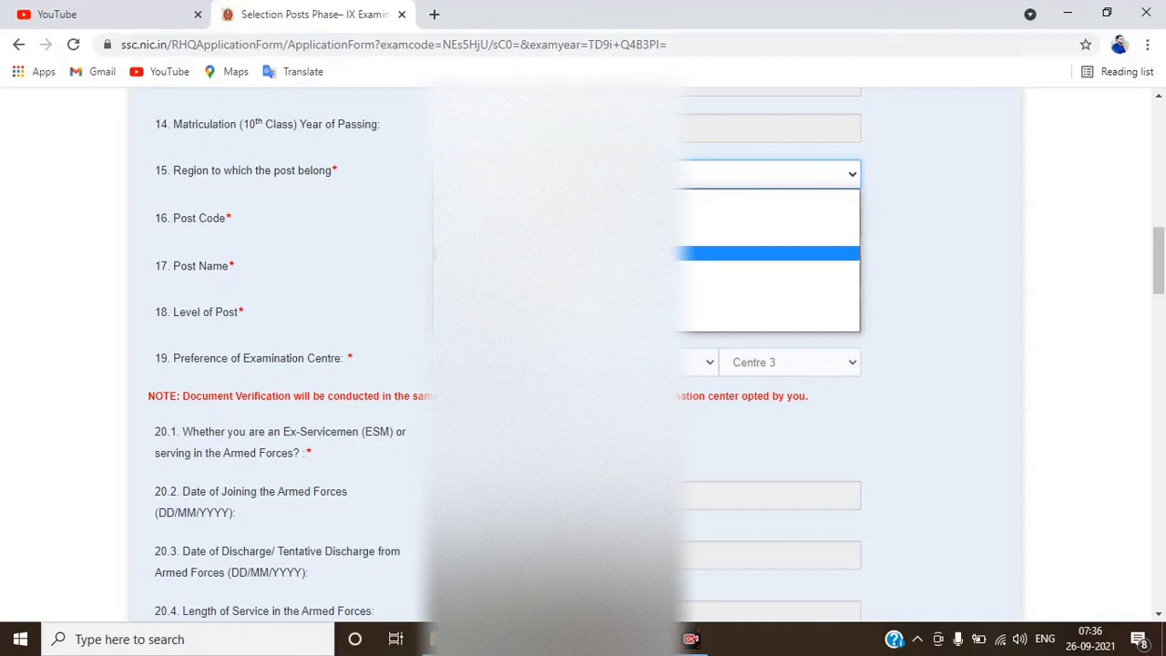
key("Up")
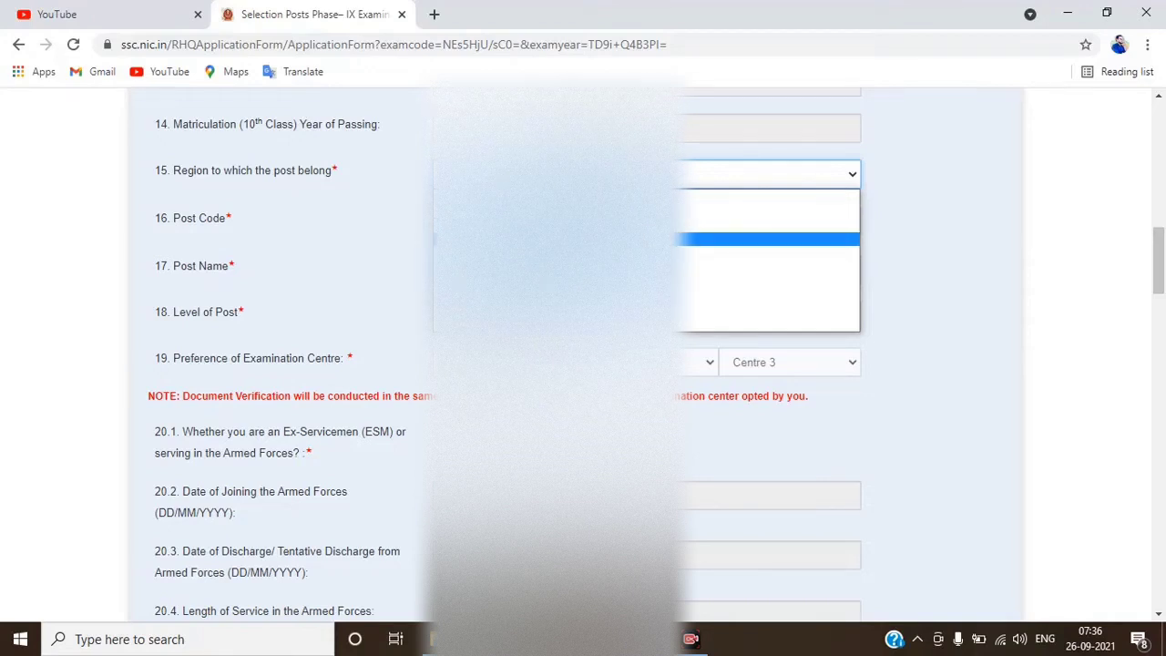
key("Up")
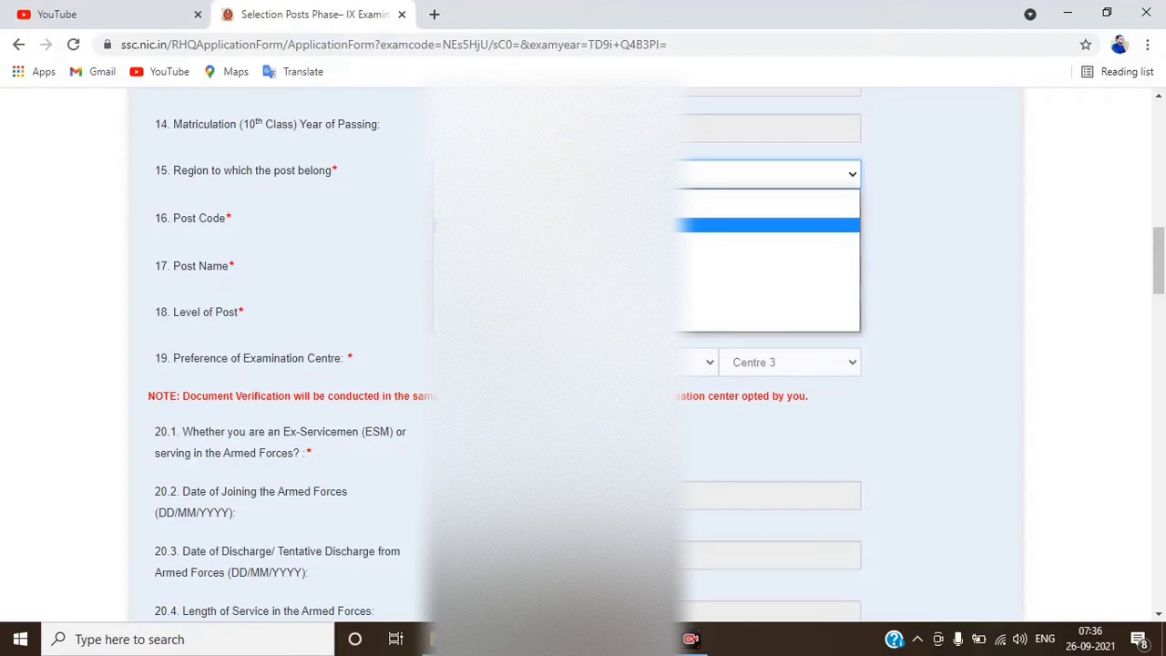
key("Return")
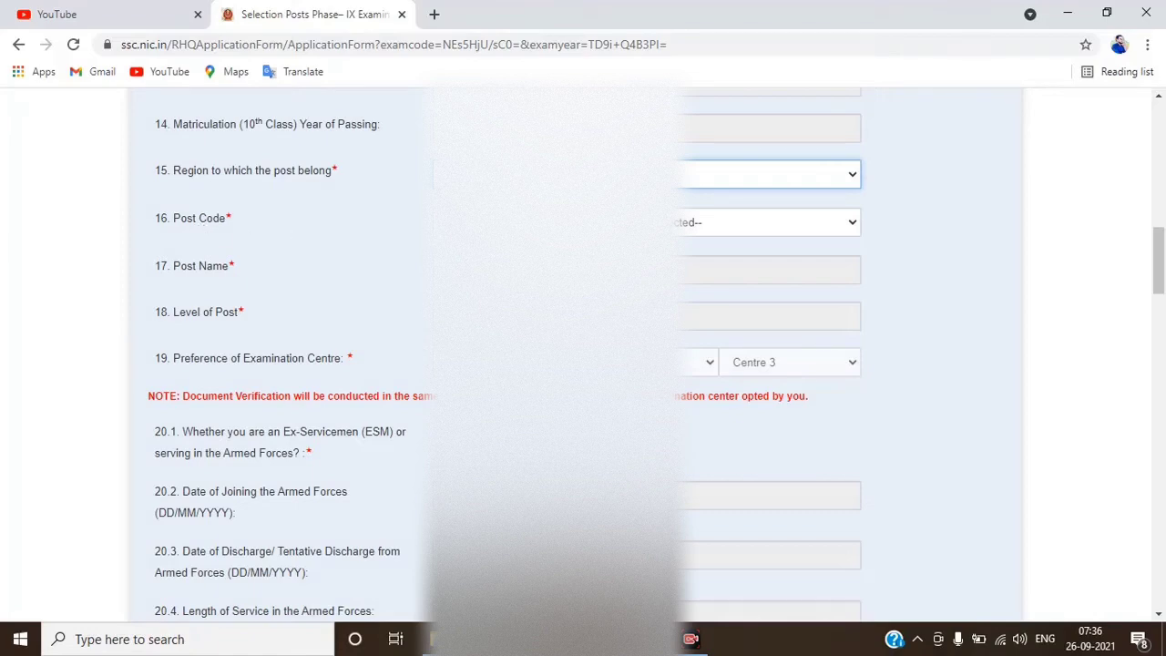
key("alt+Down")
key("alt+Tab")
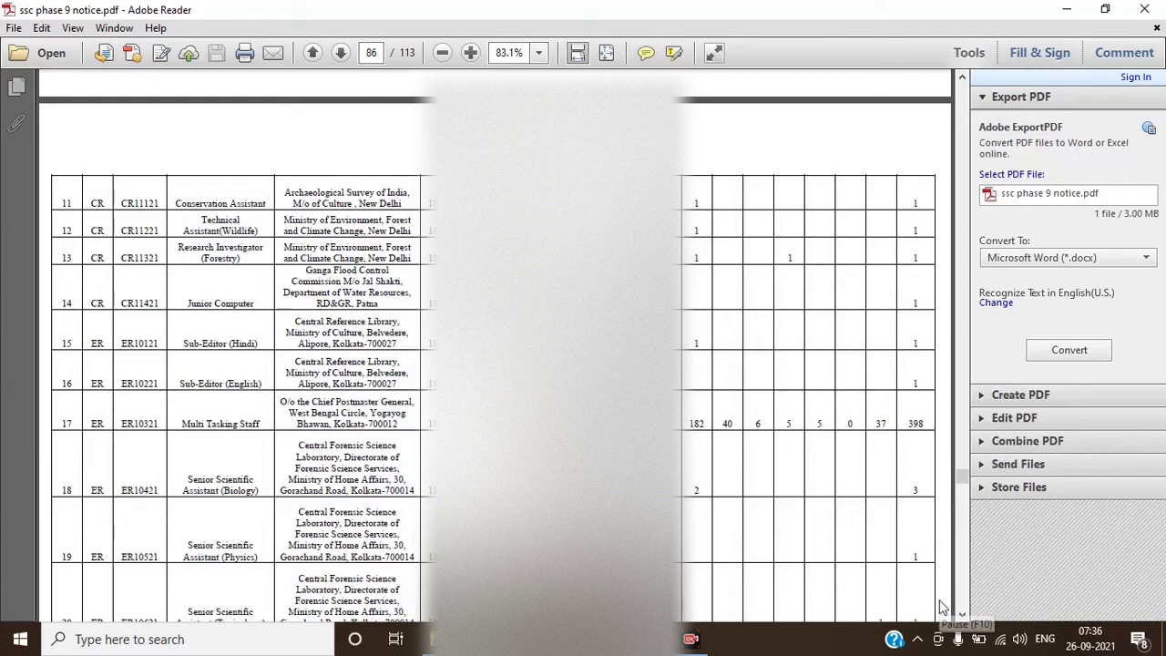
Scroll the vacancy table to row 20, the last Eastern Region post, then return to the form.
scroll(761, 397, "down", 3)
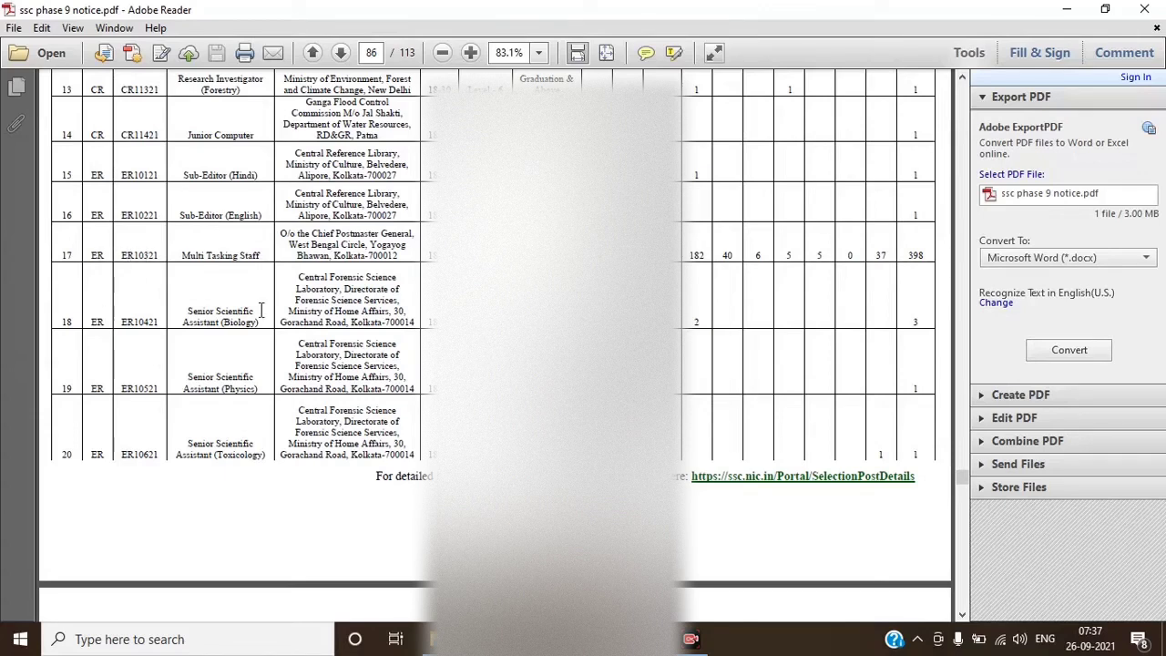
key("alt+Tab")
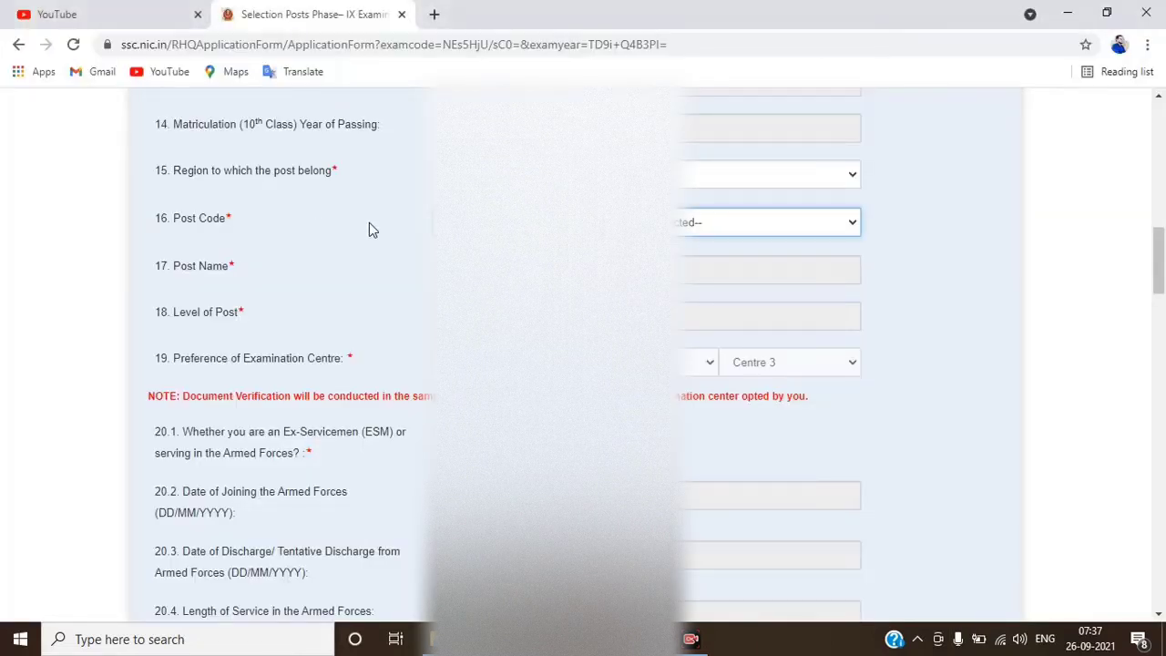
Select post code ER10321, auto-filling MULTI TASKING STAFF at Matriculation level.
left_click(565, 223)
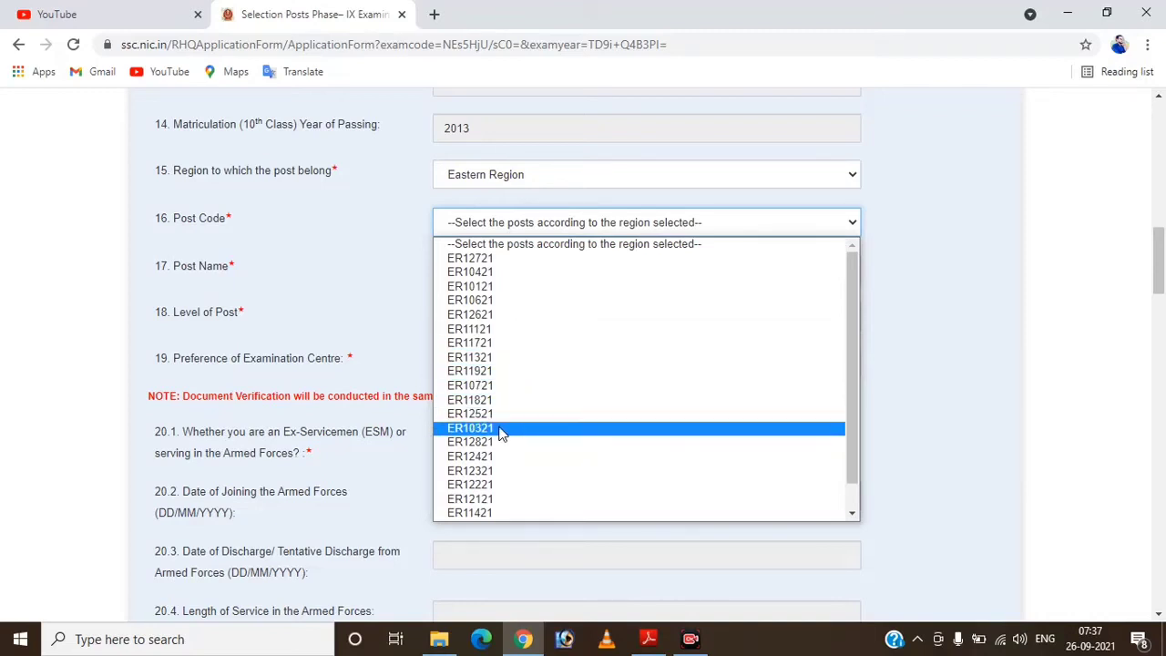
key("Escape")
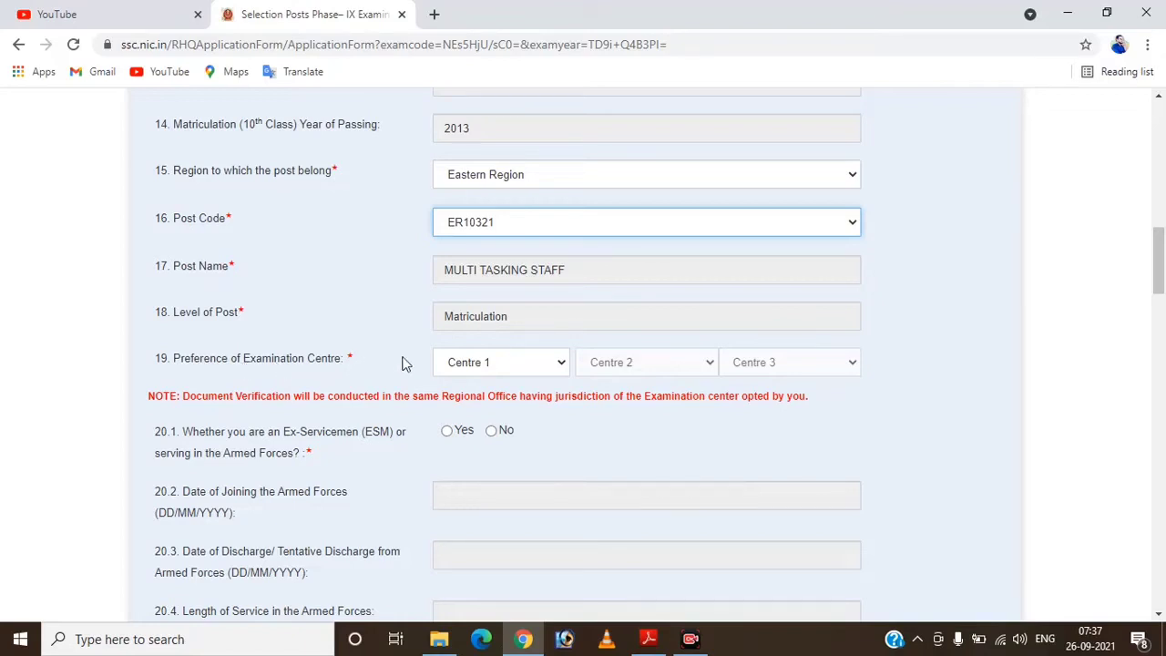
Choose CR-Bhagalpur (3201) as the first exam centre preference.
left_click(520, 373)
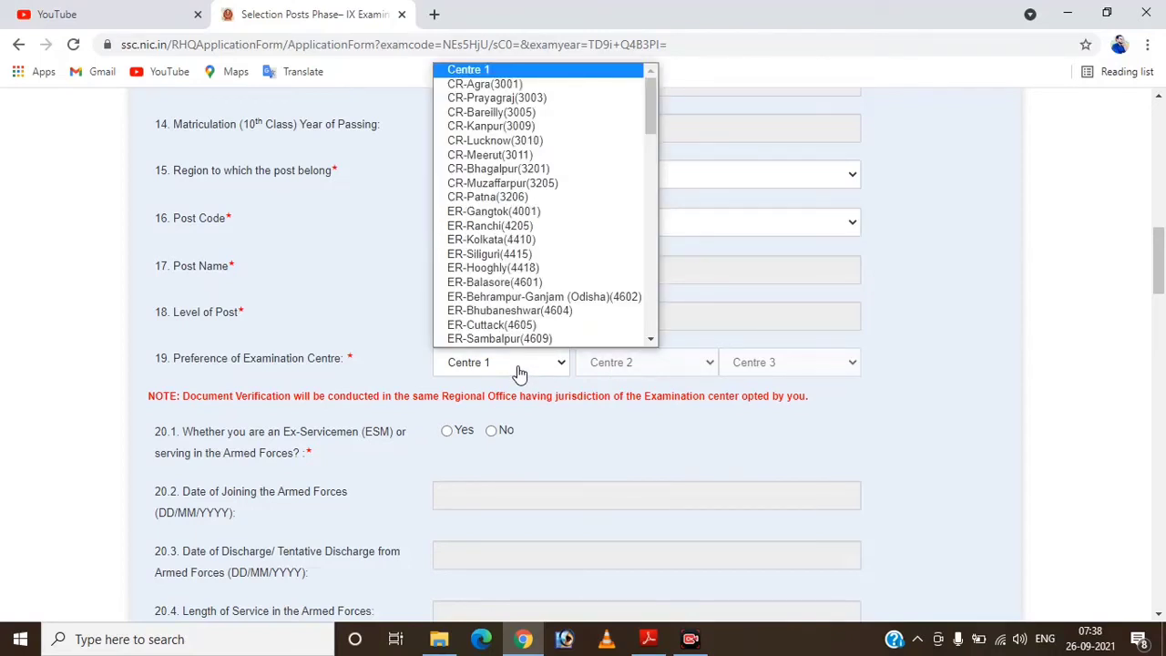
left_click(519, 373)
left_click(519, 373)
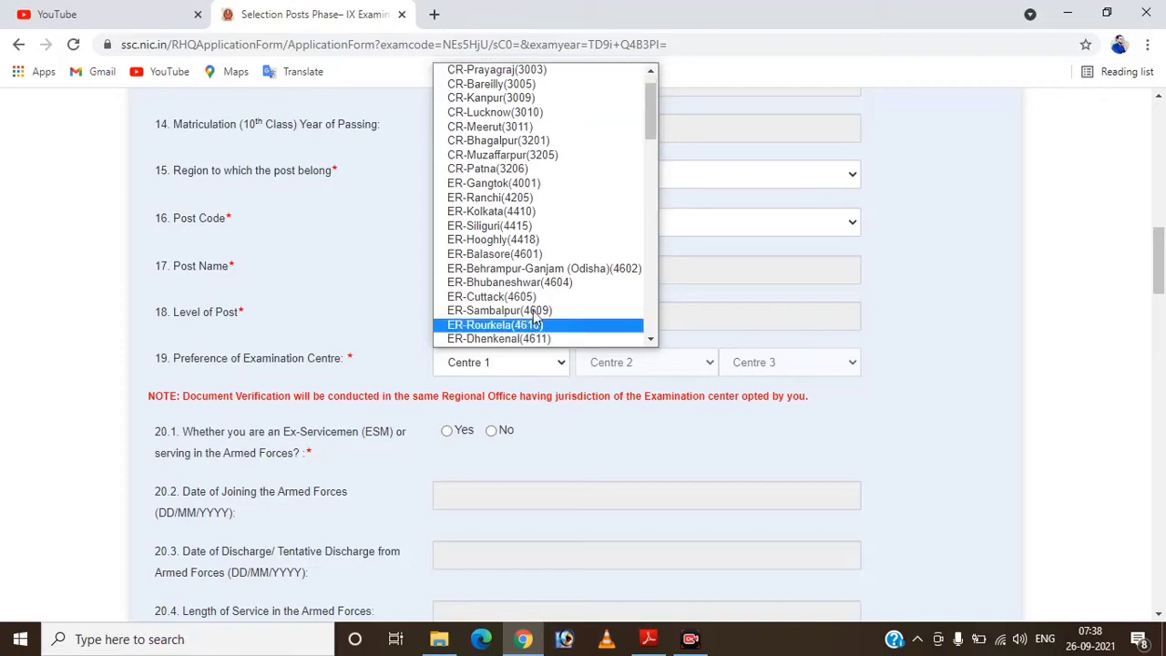
left_click(528, 367)
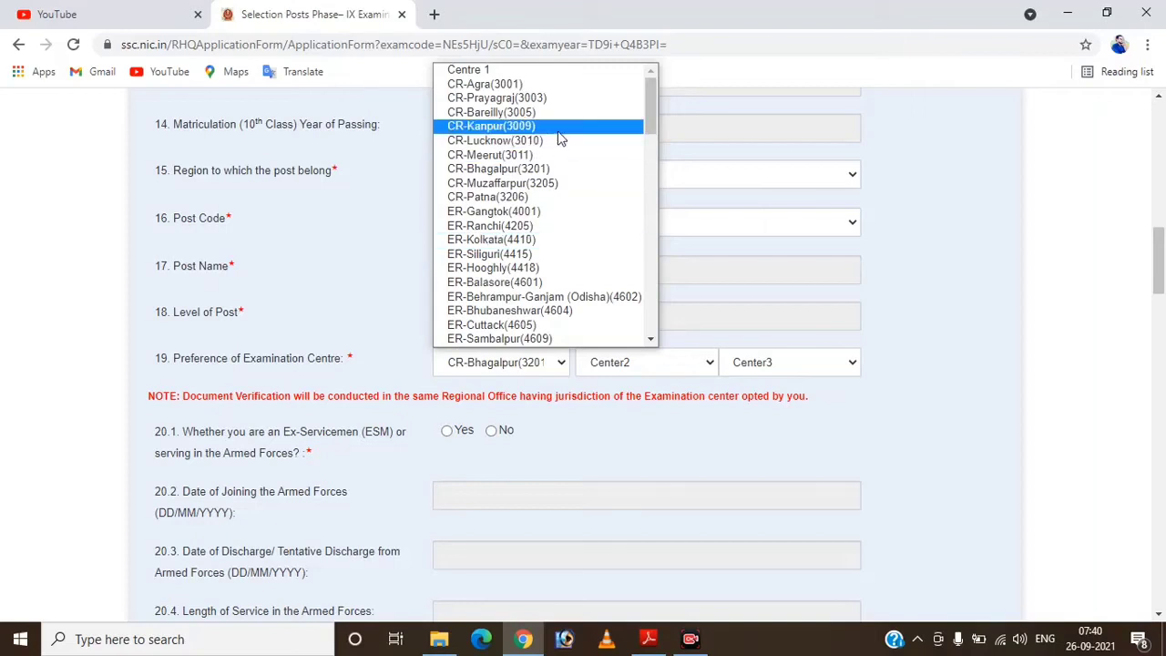
left_click(545, 169)
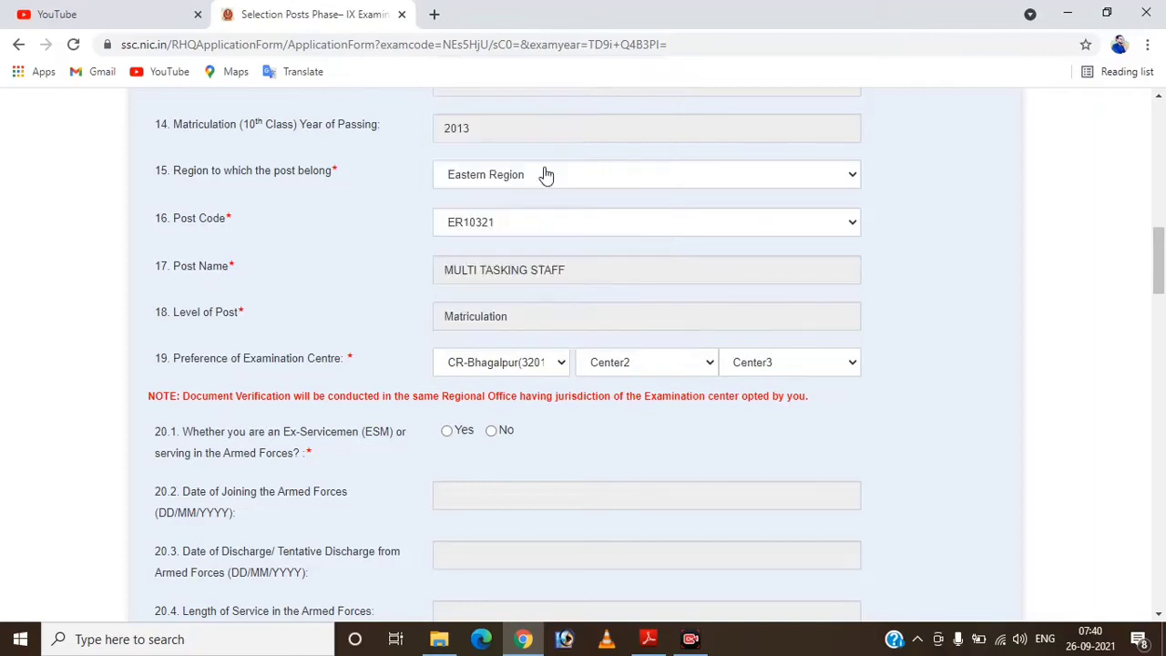
Pick CR-Patna (3206) and CR-Muzaffarpur (3205) as centres 2 and 3, and answer No to ex-servicemen.
left_click(628, 366)
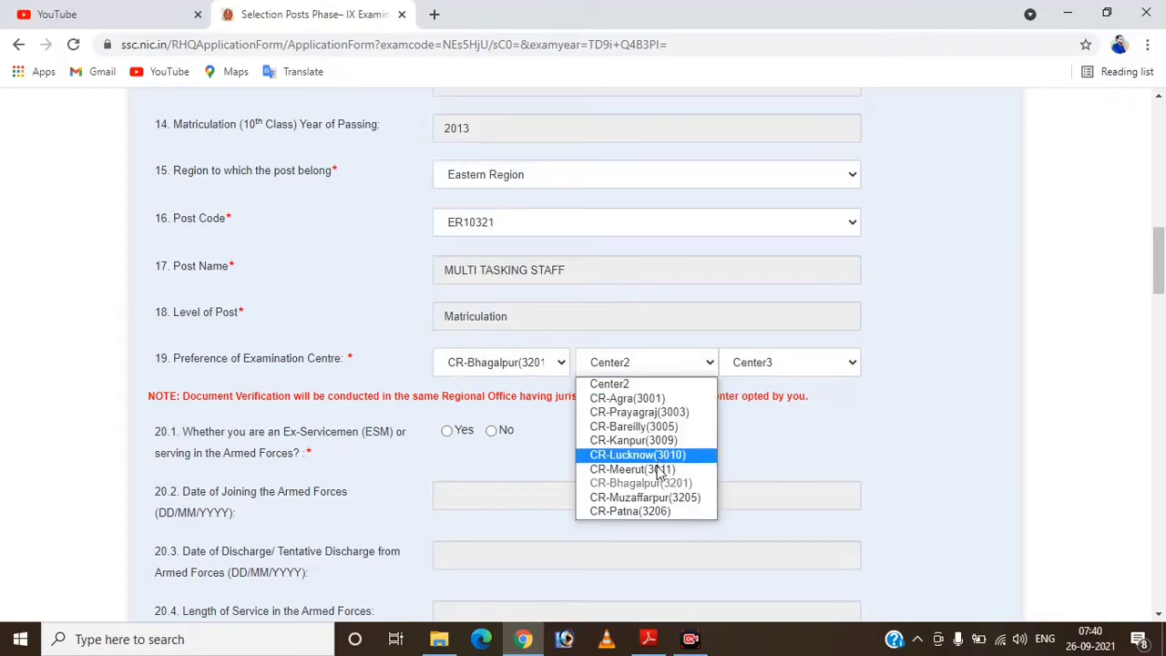
left_click(650, 511)
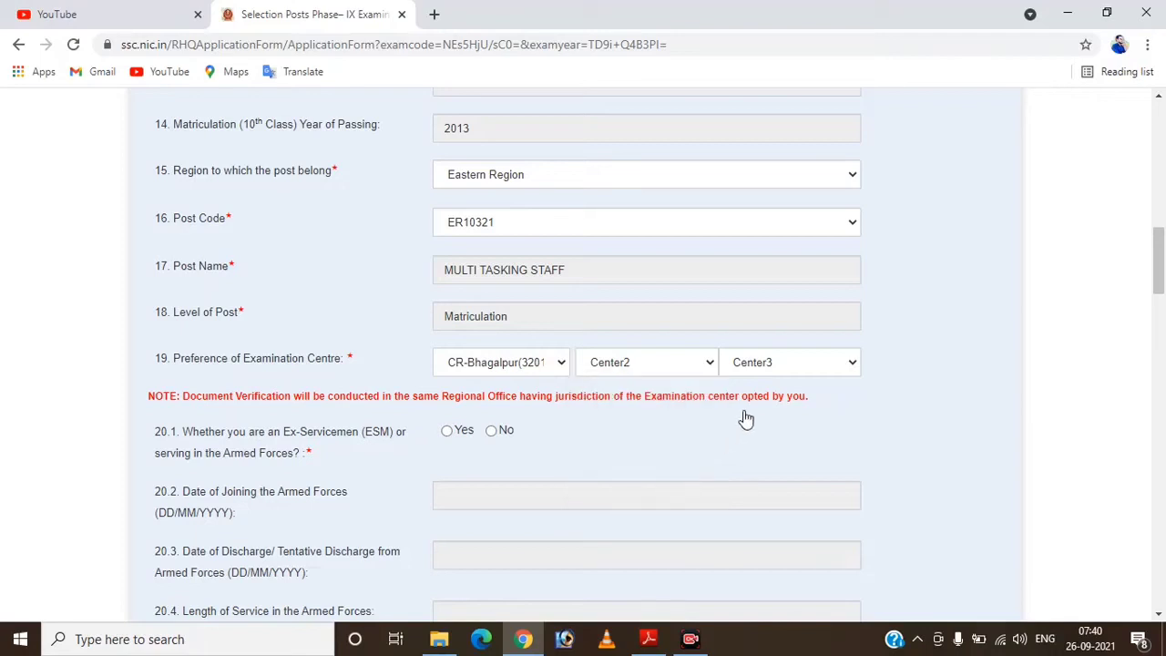
left_click(791, 365)
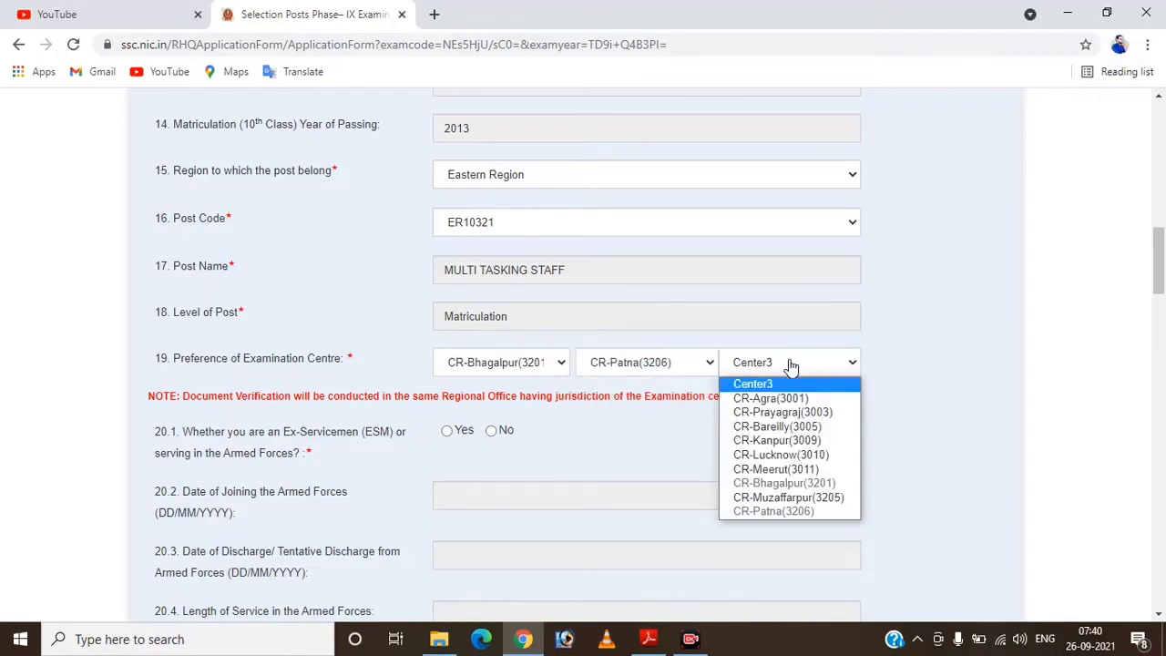
left_click(791, 497)
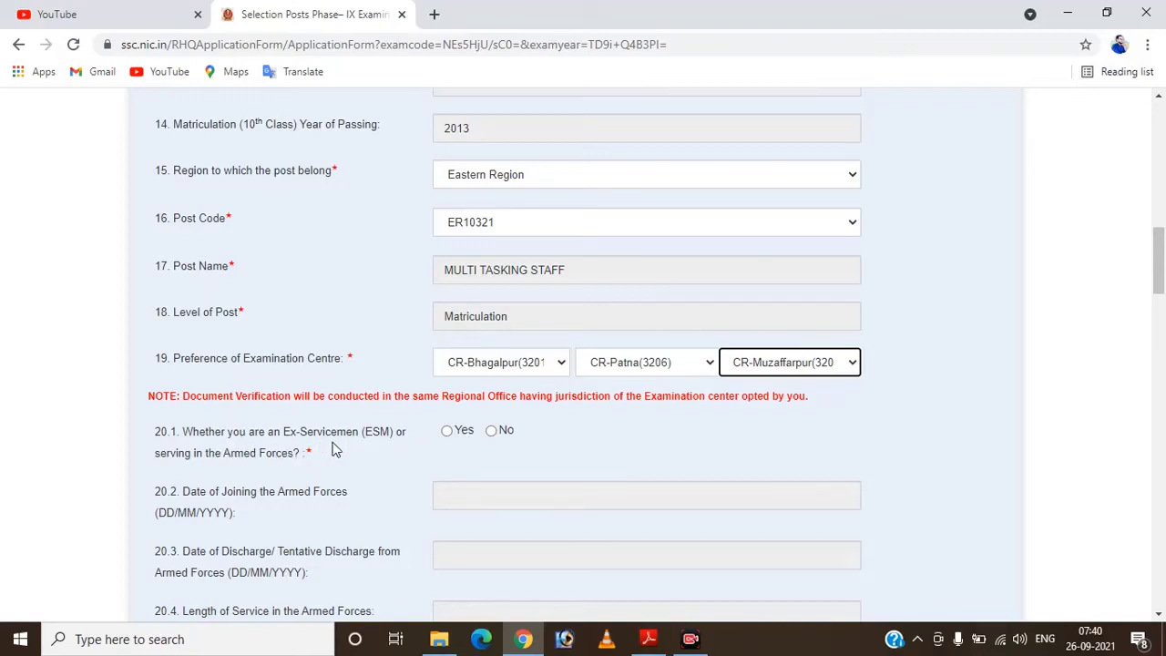
left_click(491, 431)
Set Medium of Skill Test and Confirm Medium both to Hindi.
left_click_drag(1164, 257, 1163, 380)
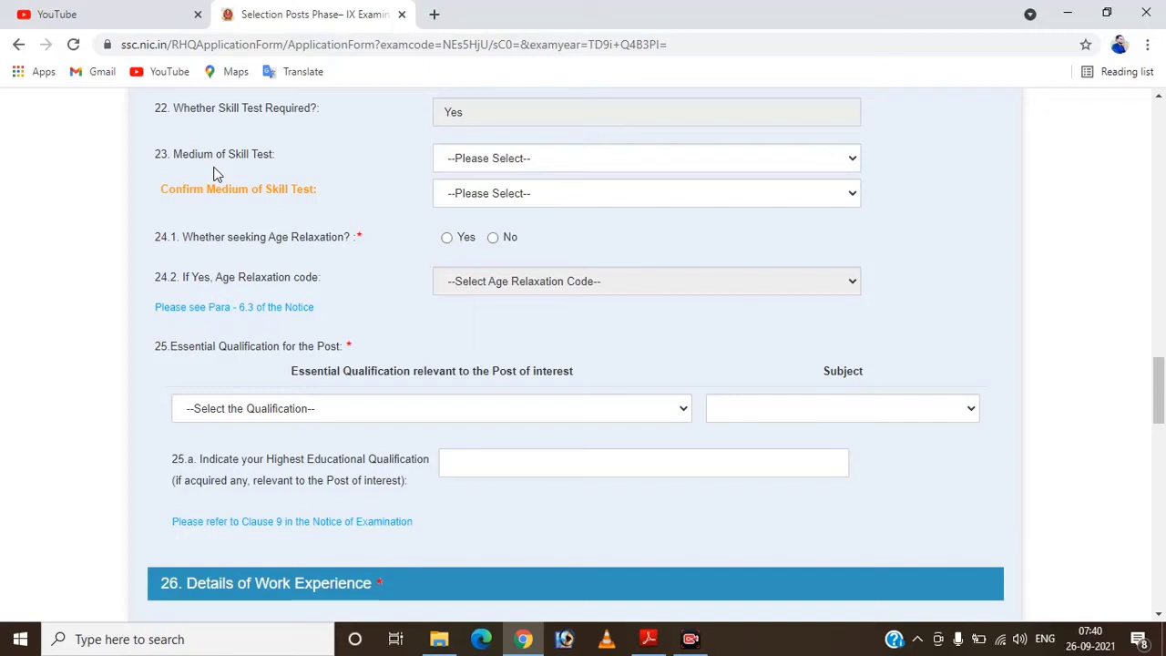
left_click(507, 164)
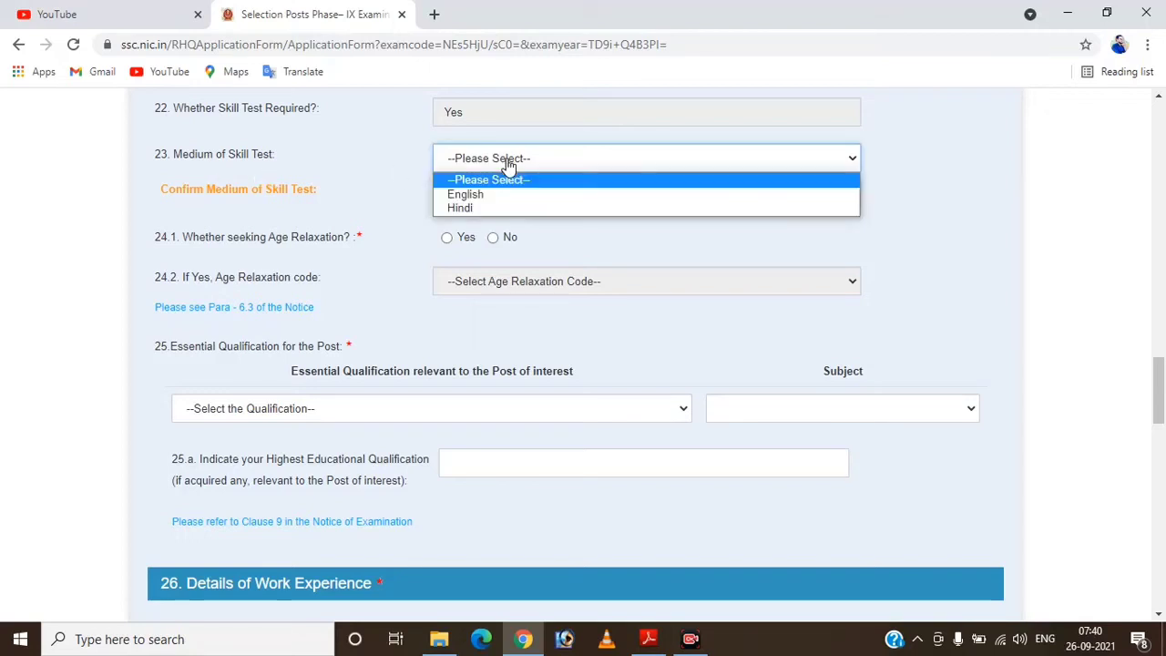
left_click(502, 212)
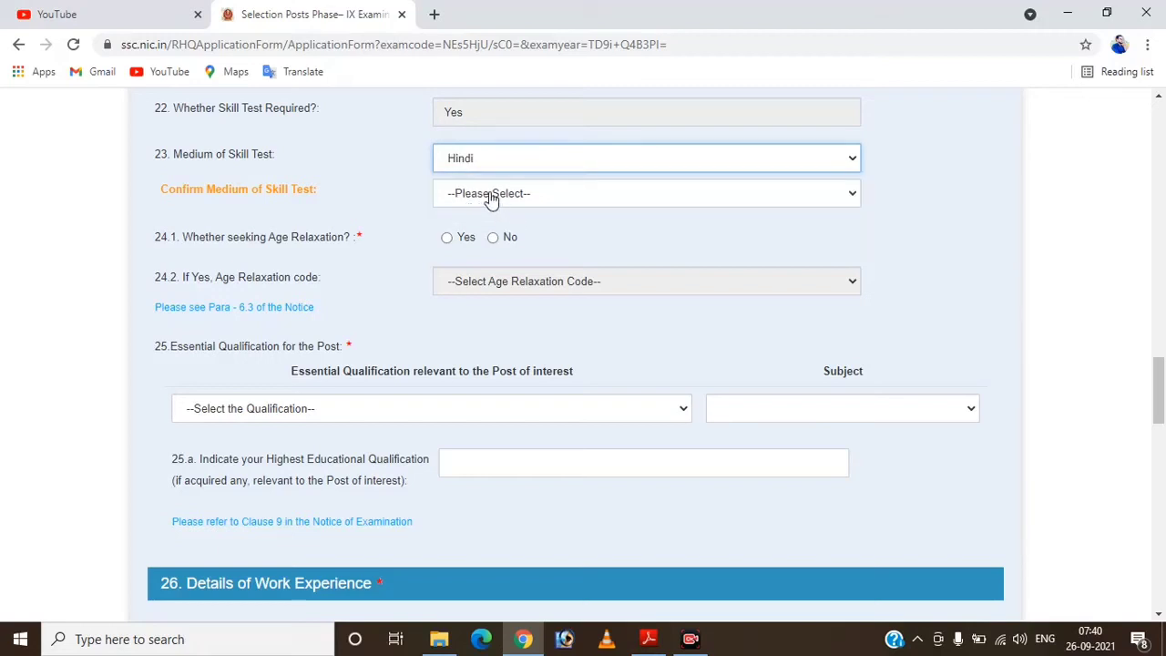
left_click(491, 202)
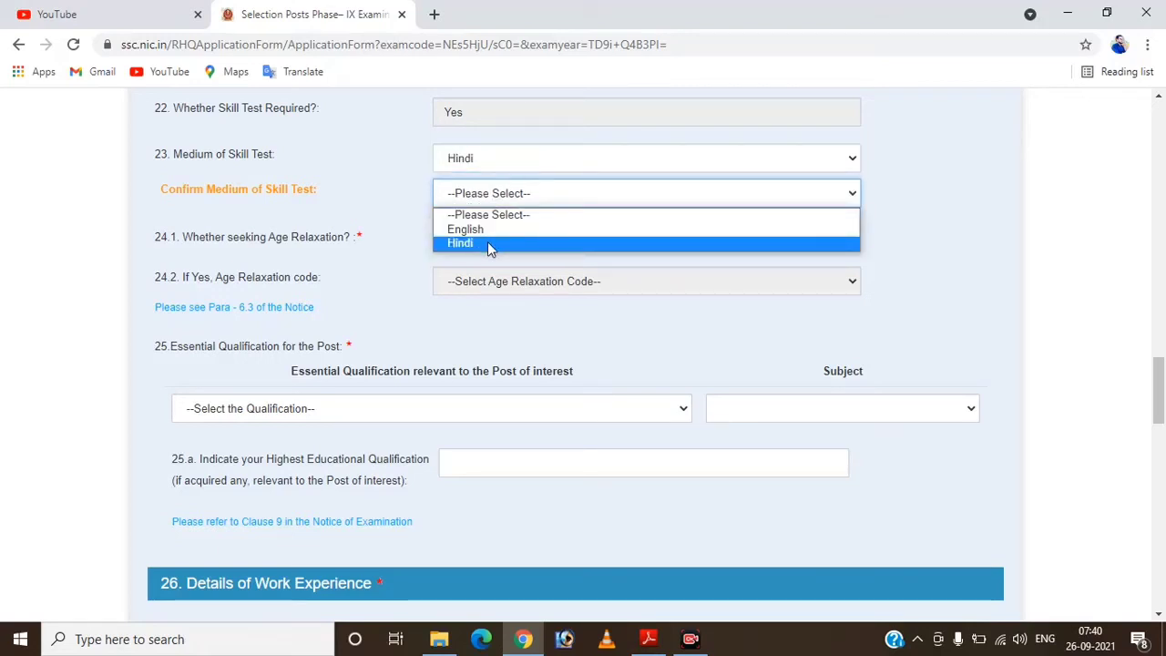
left_click(489, 244)
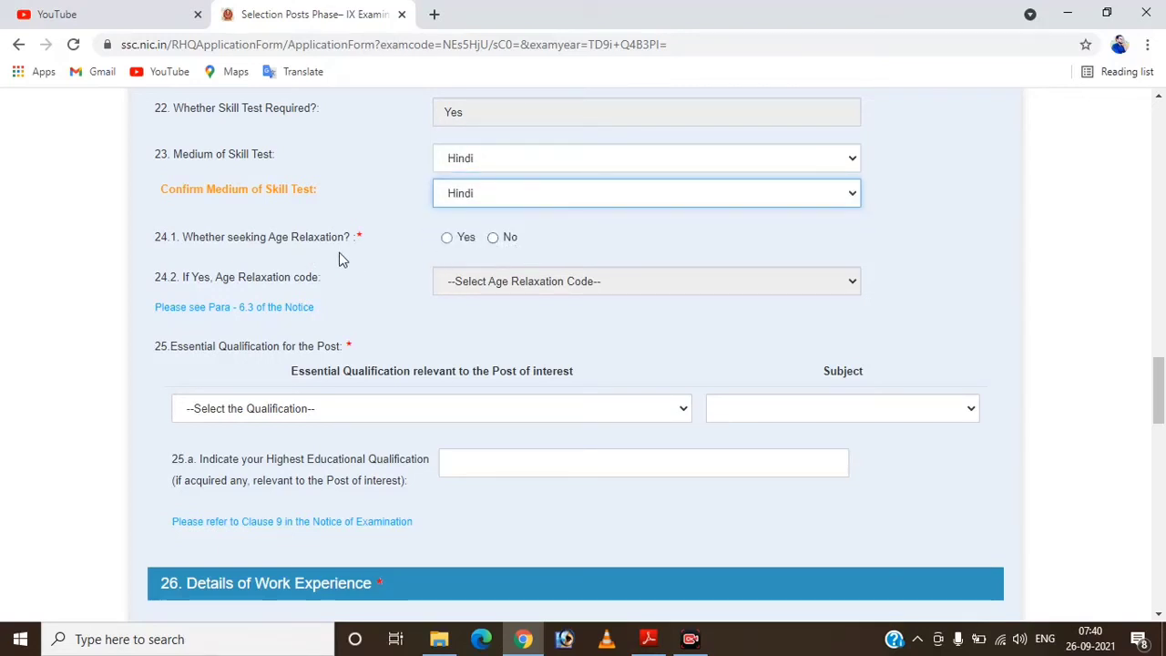
Answer No to the Age Relaxation question.
left_click(447, 239)
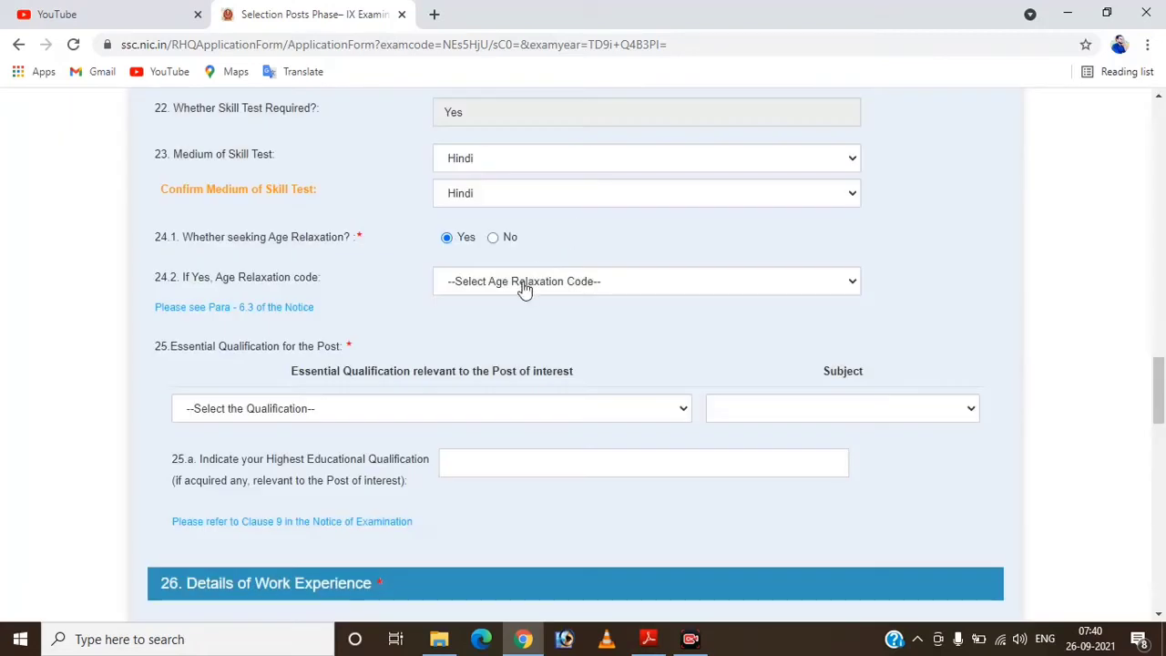
left_click(523, 284)
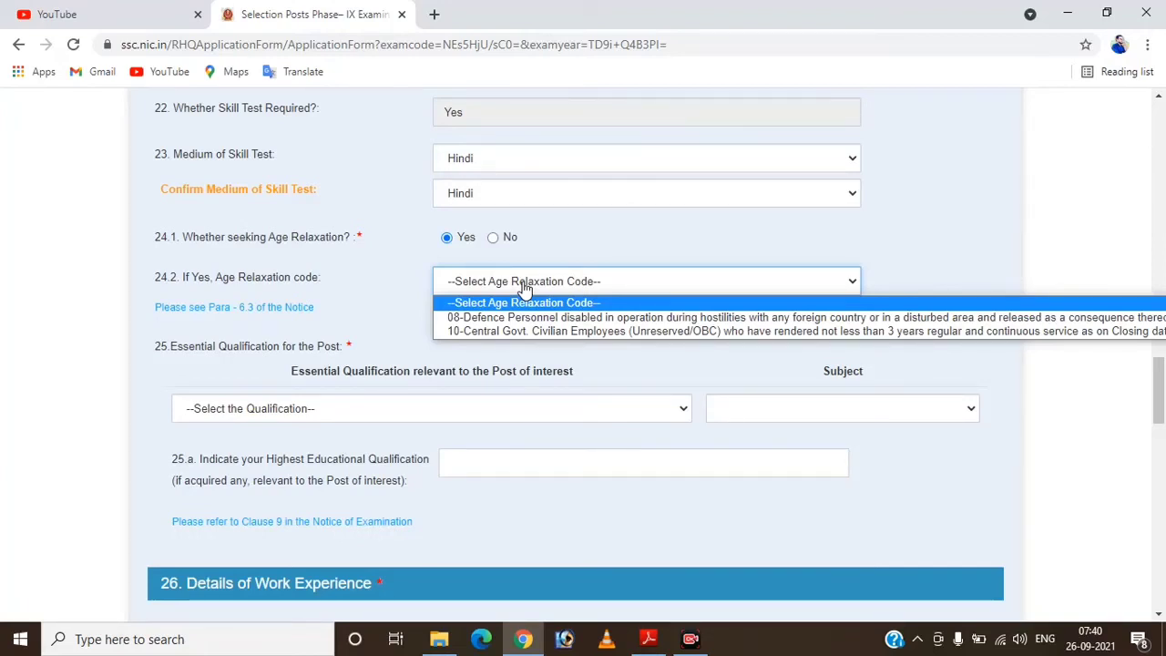
left_click(524, 284)
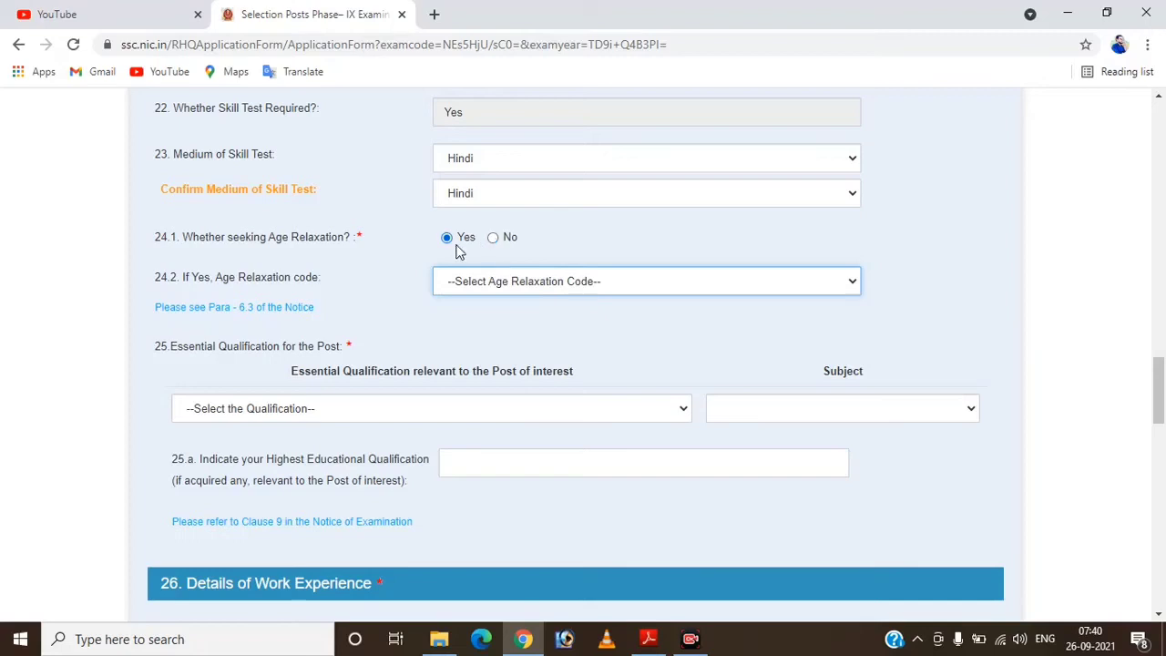
left_click(503, 285)
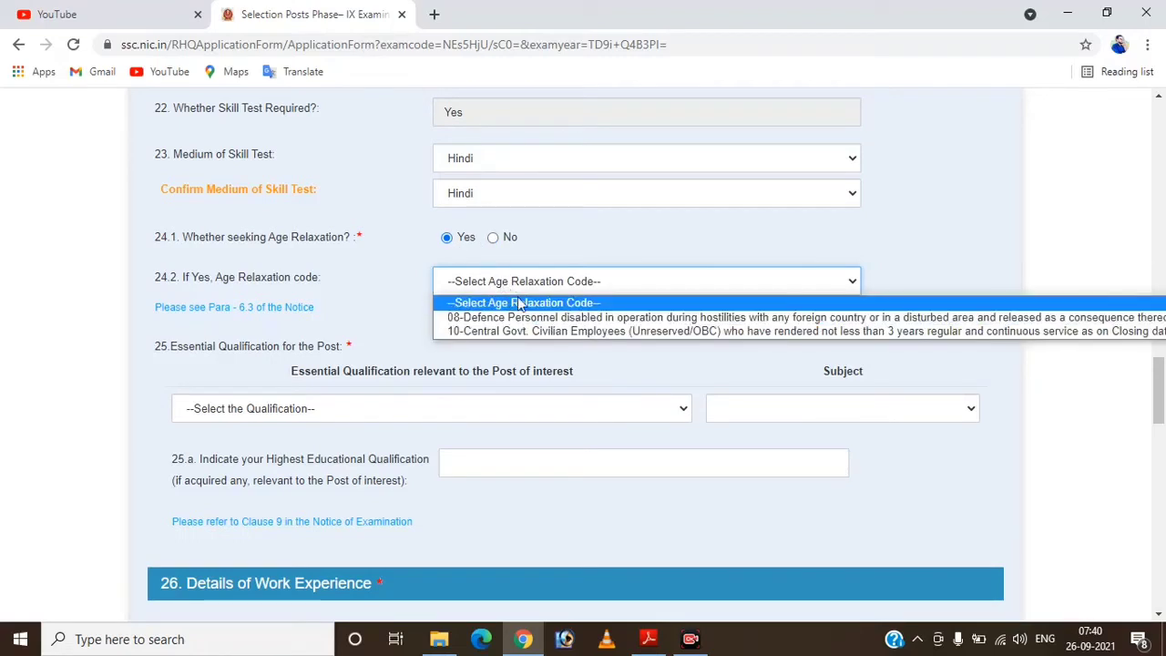
left_click(493, 236)
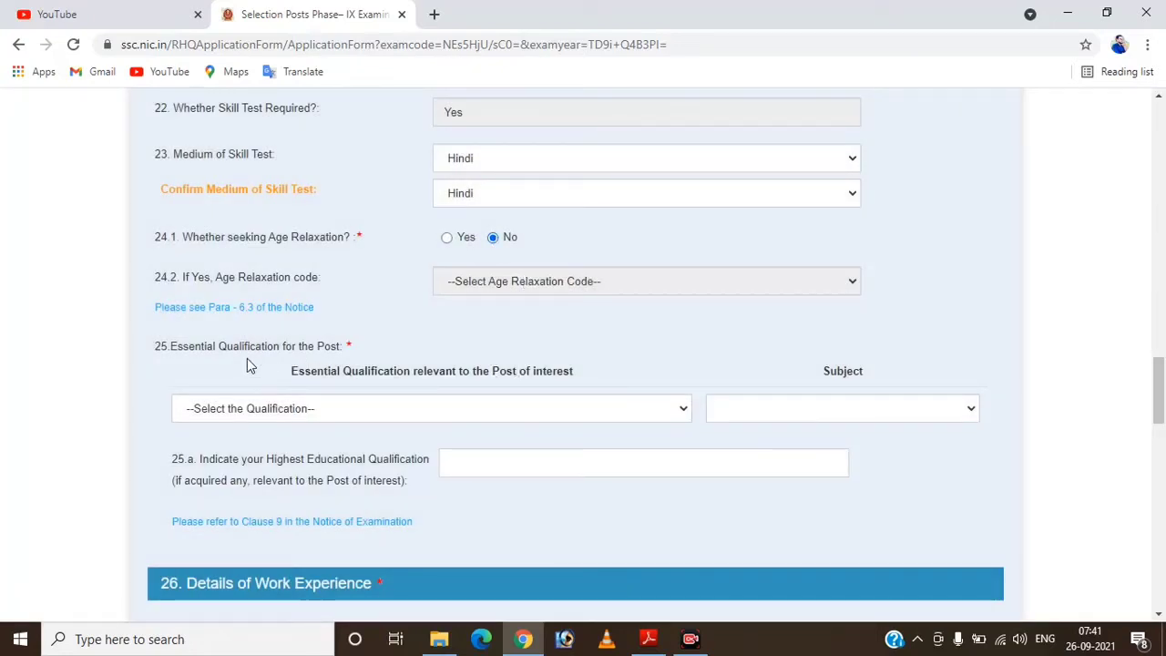
Set the essential qualification to 10th Standard pass with subject matriculation.
left_click(355, 410)
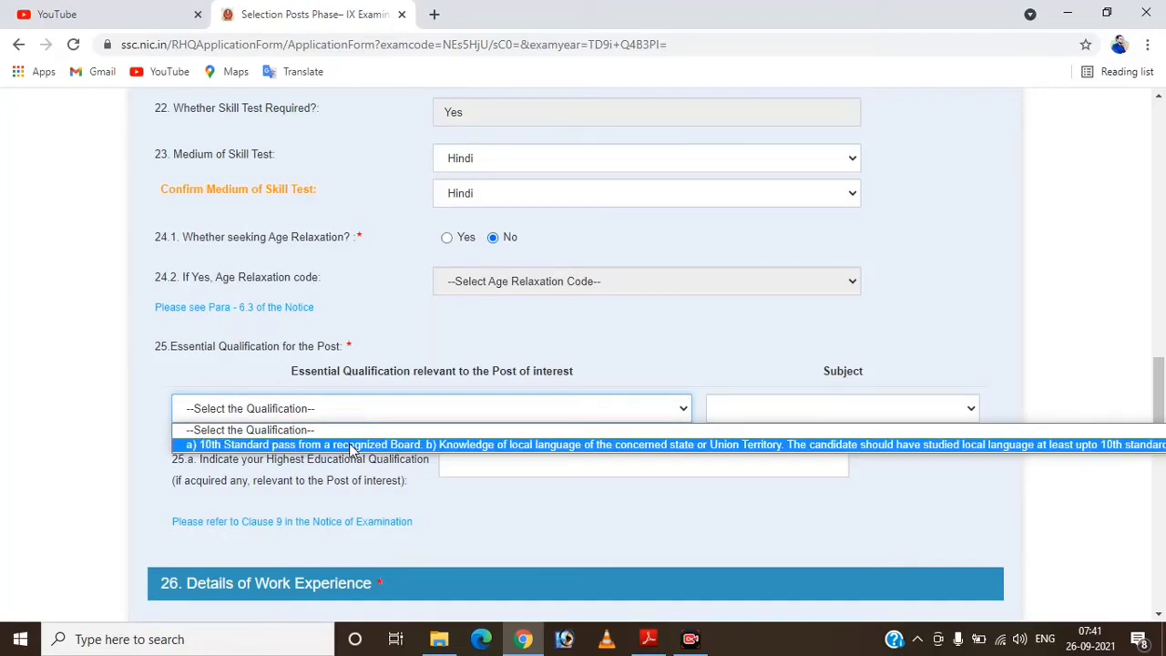
left_click(353, 444)
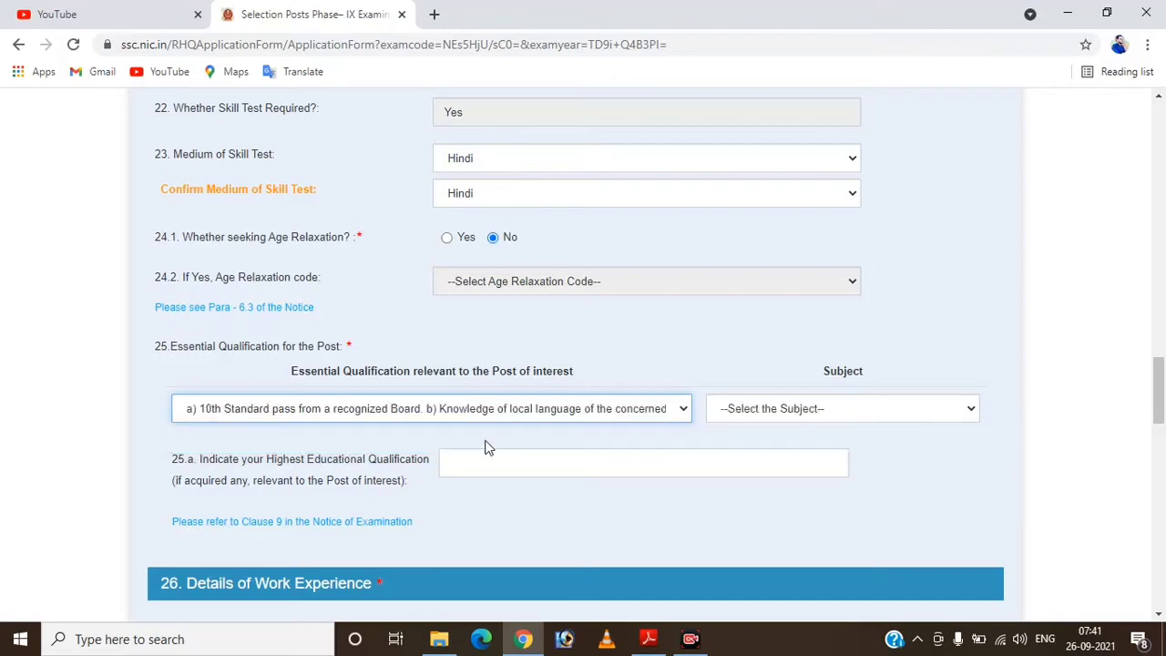
left_click(792, 412)
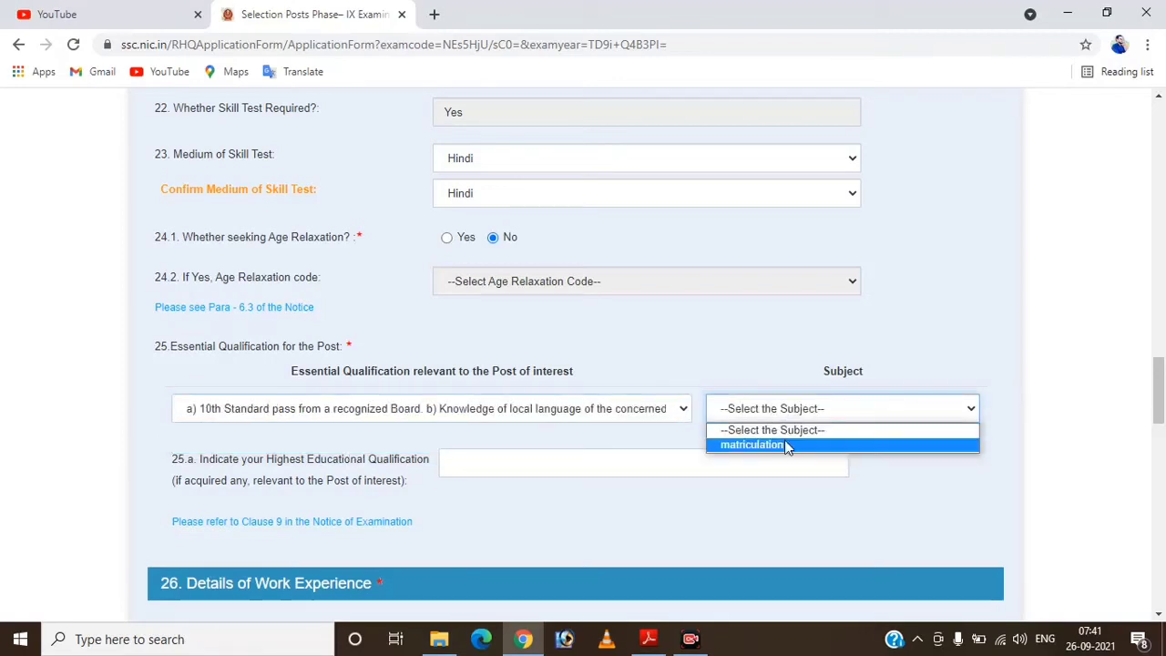
left_click(786, 444)
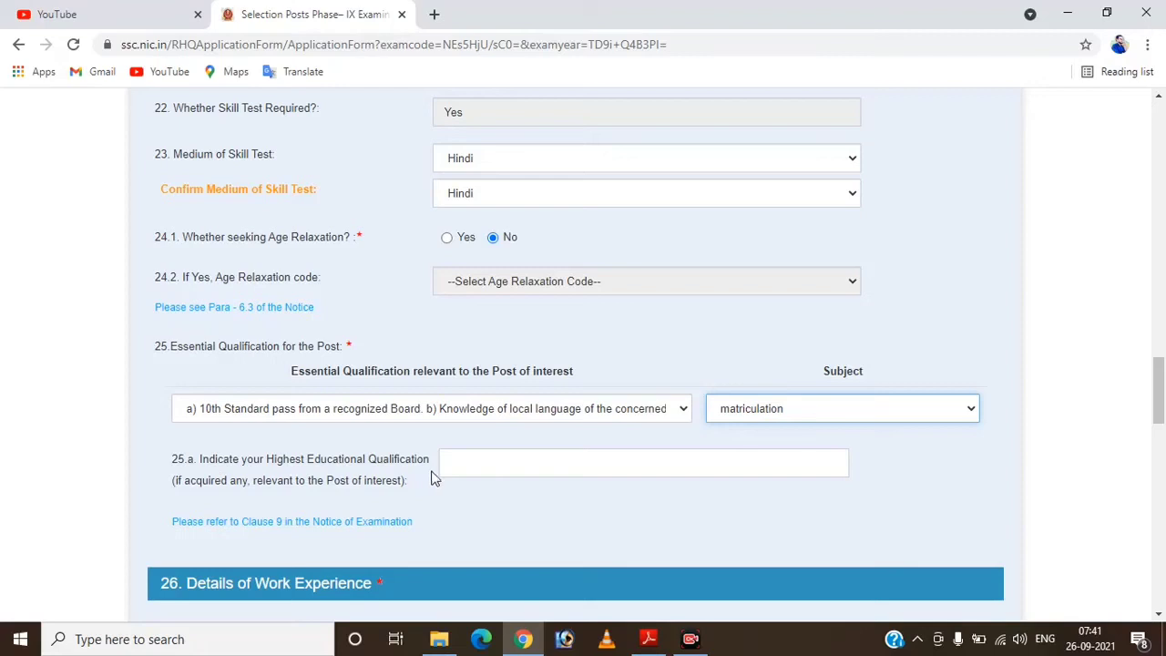
Enter 'Graduation' as the highest educational qualification in field 25.a.
left_click(485, 461)
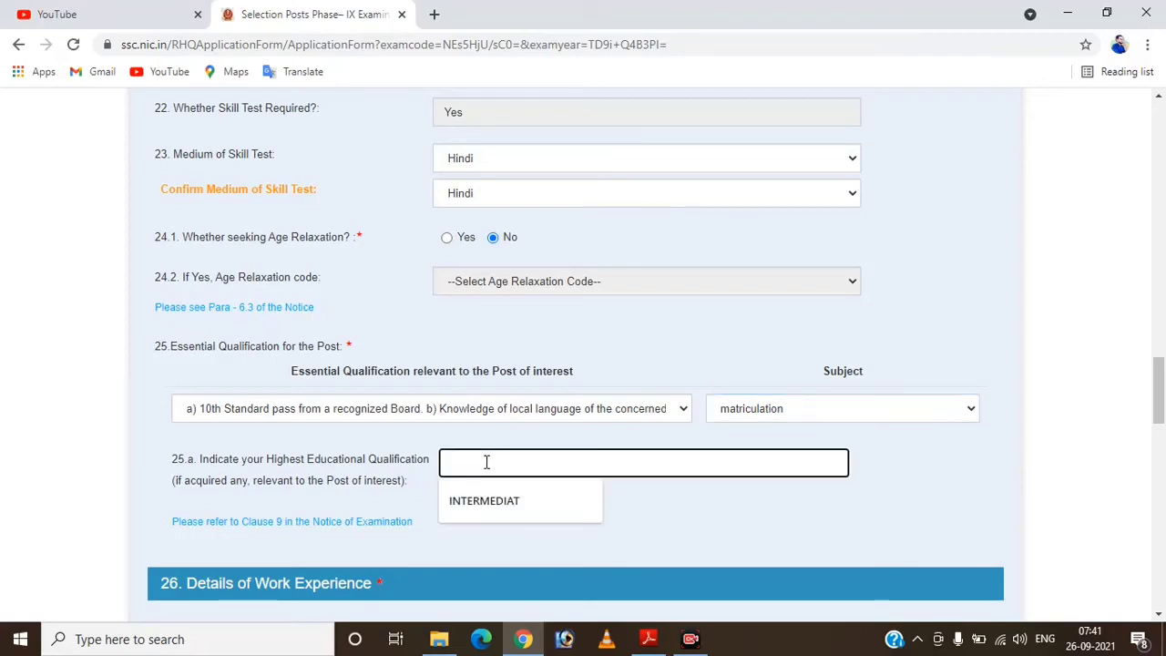
type("Gra")
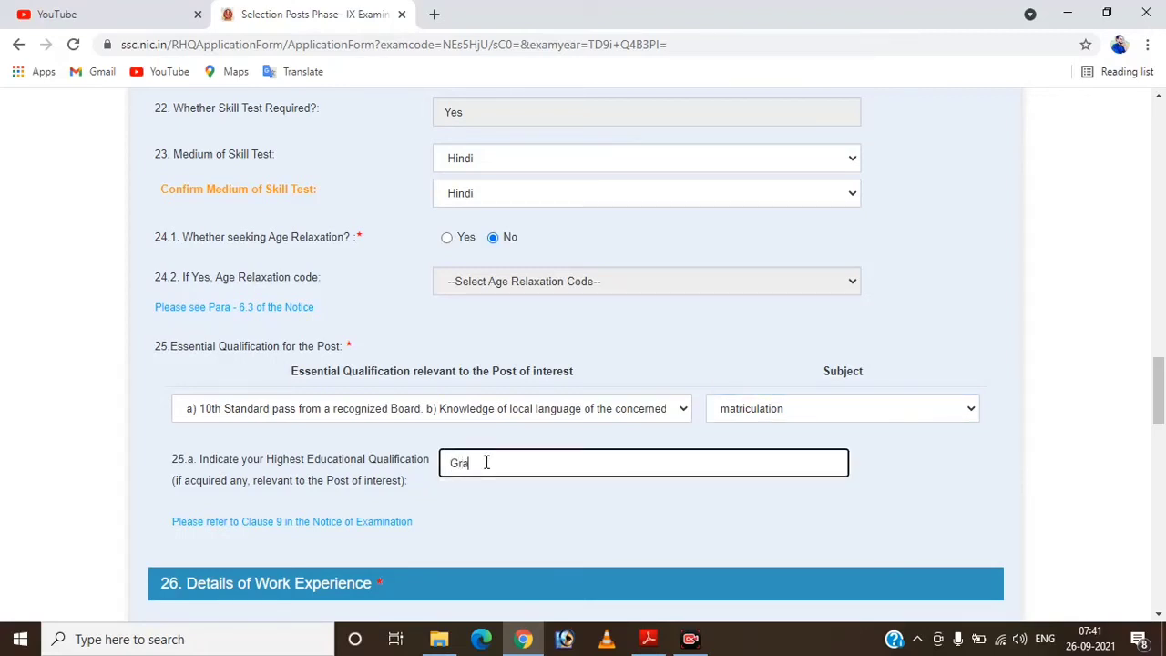
type("dua")
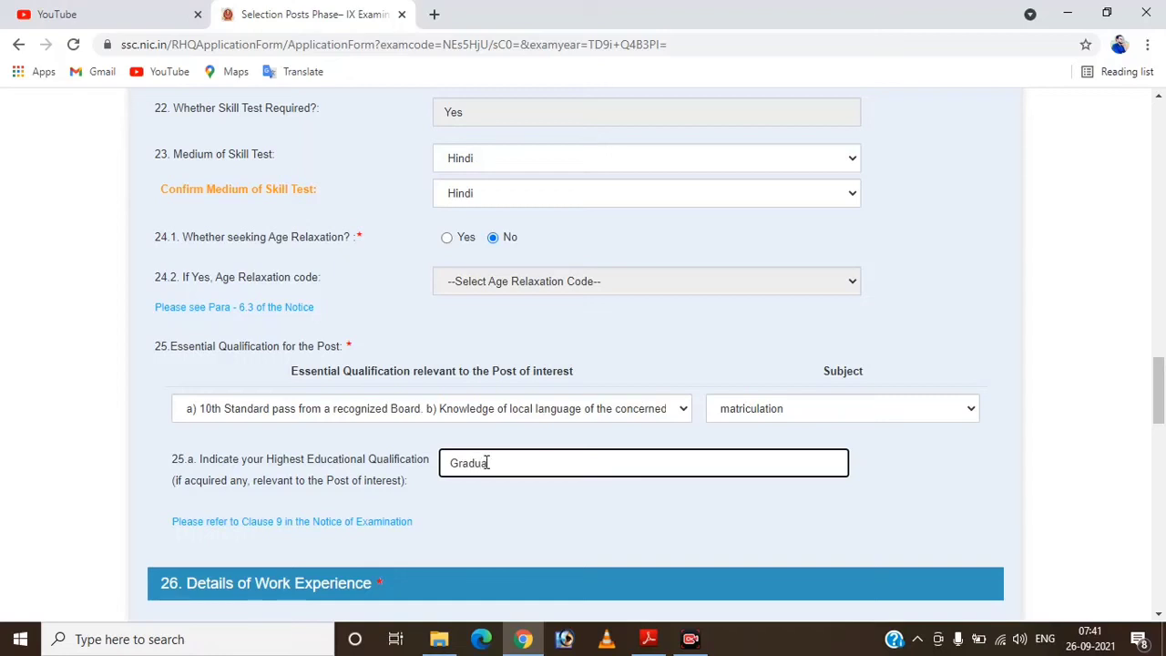
type("tion")
key("BackSpace")
key("BackSpace")
key("BackSpace")
key("BackSpace")
type("ion")
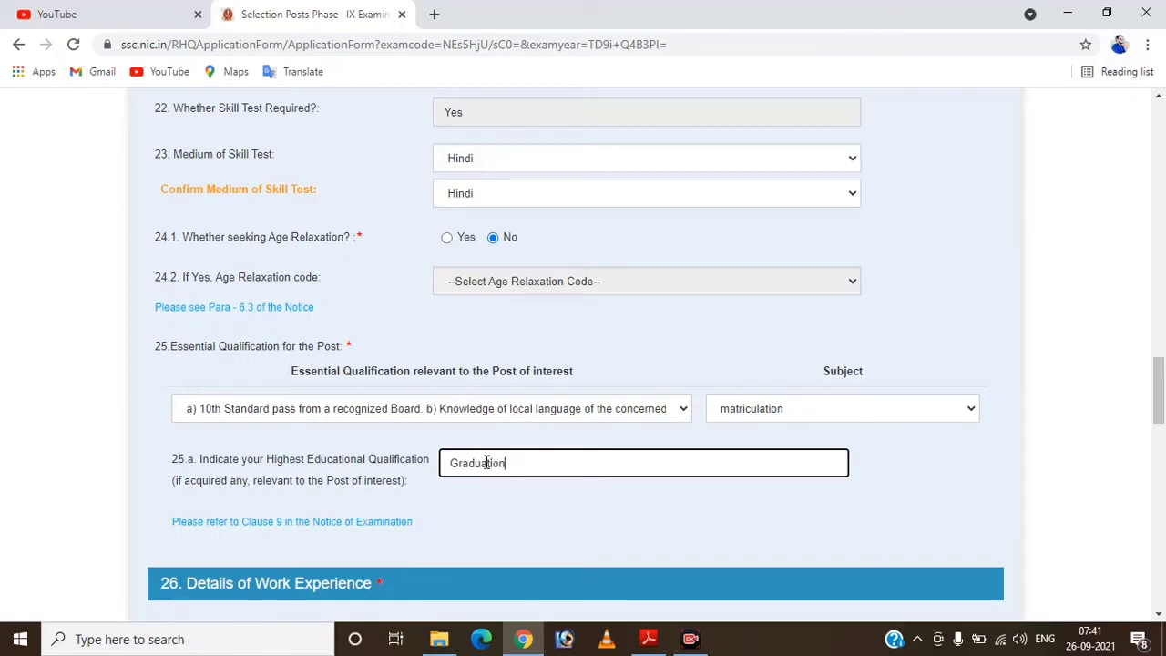
left_click_drag(1159, 381, 1160, 434)
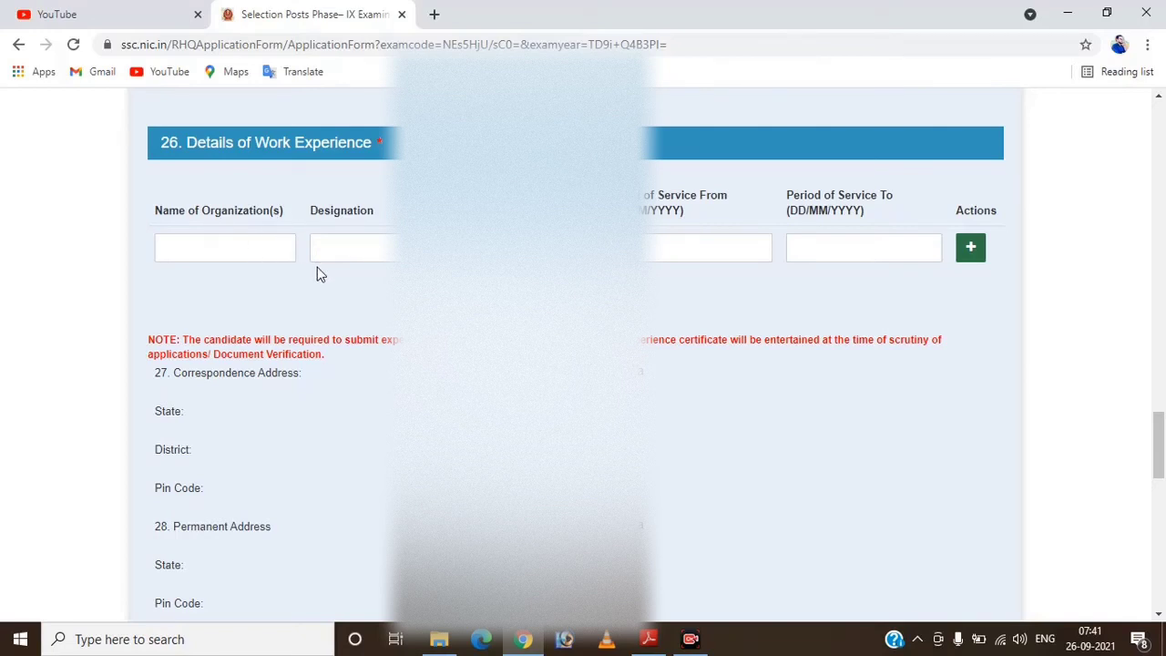
left_click_drag(1159, 437, 1159, 519)
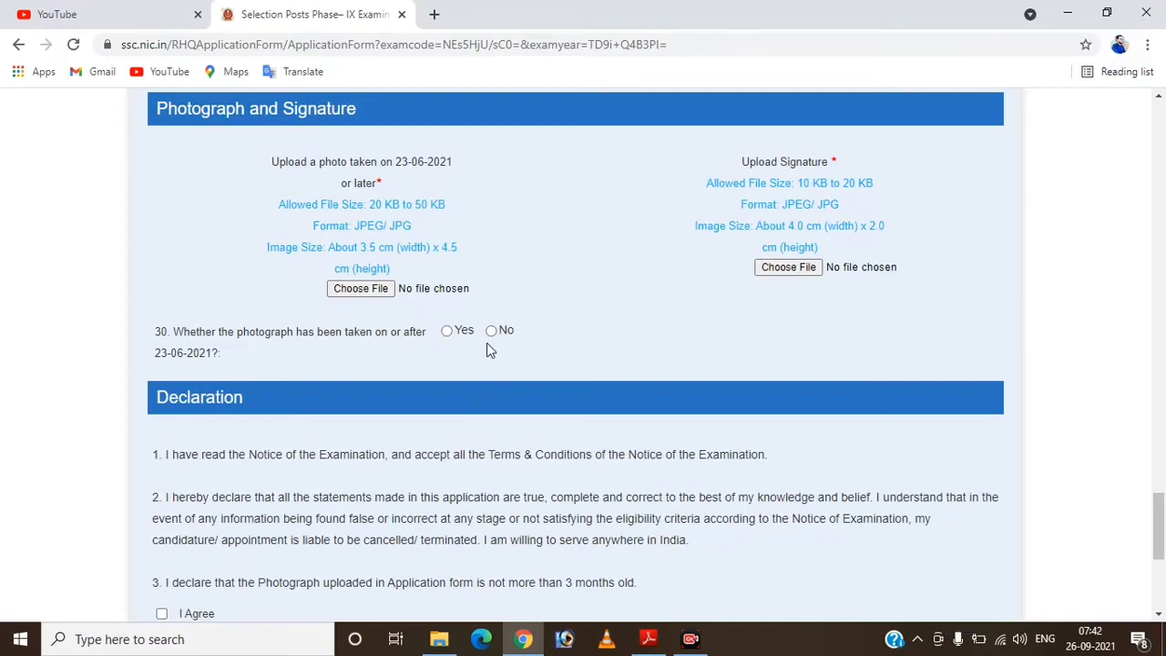
left_click(358, 289)
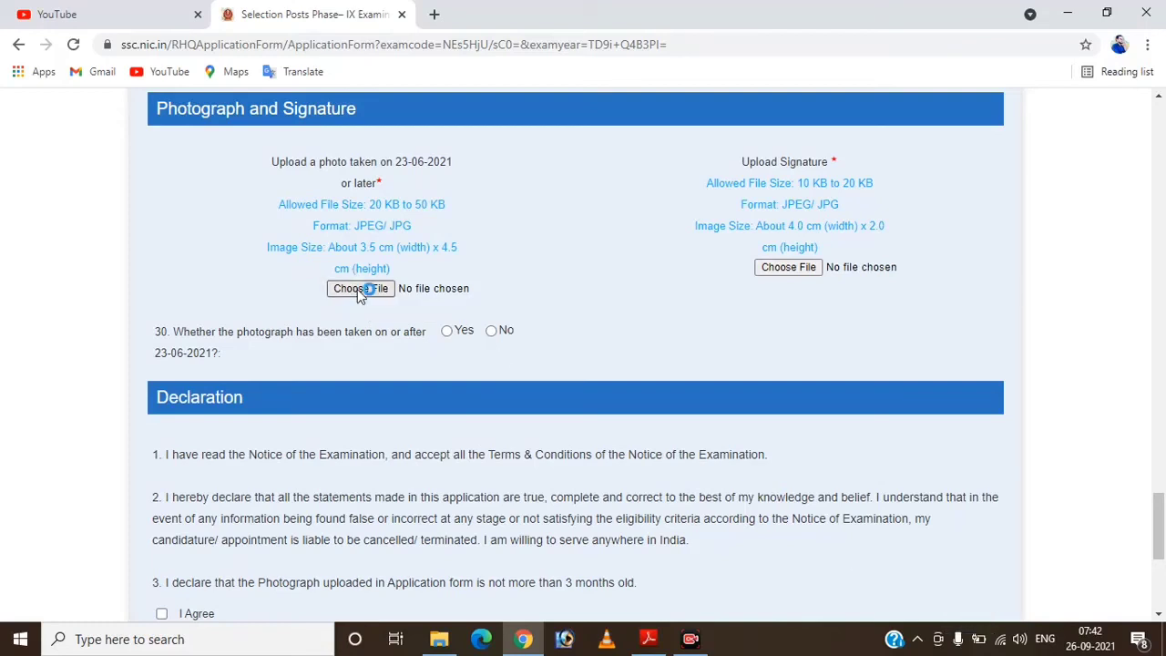
left_click(365, 289)
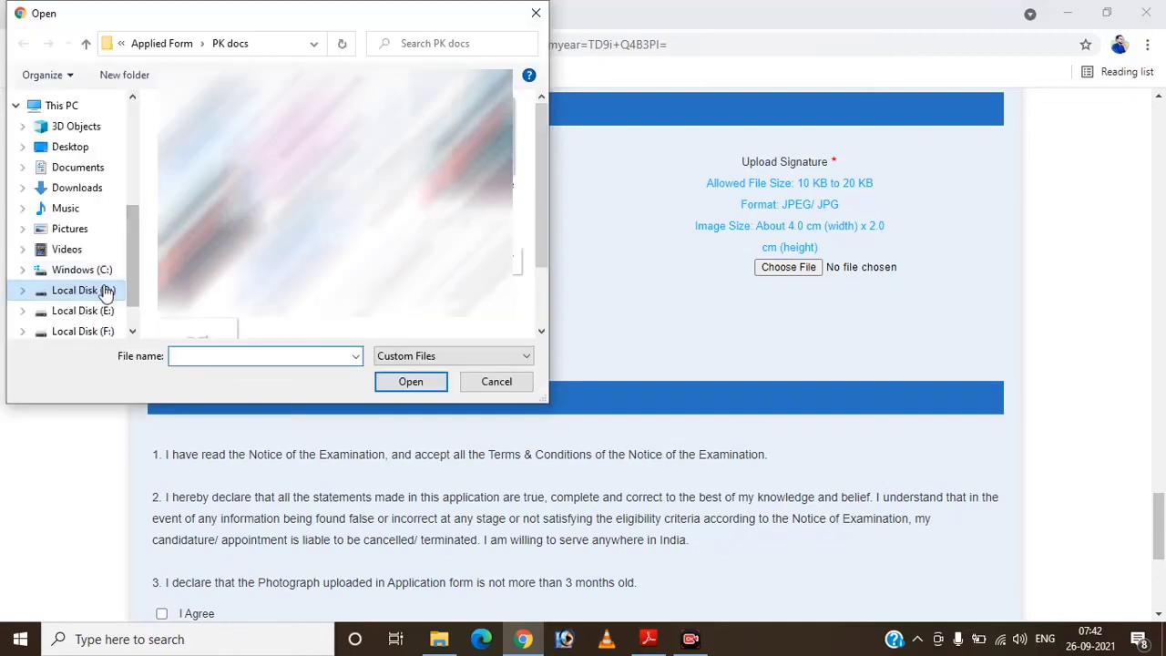
left_click(83, 289)
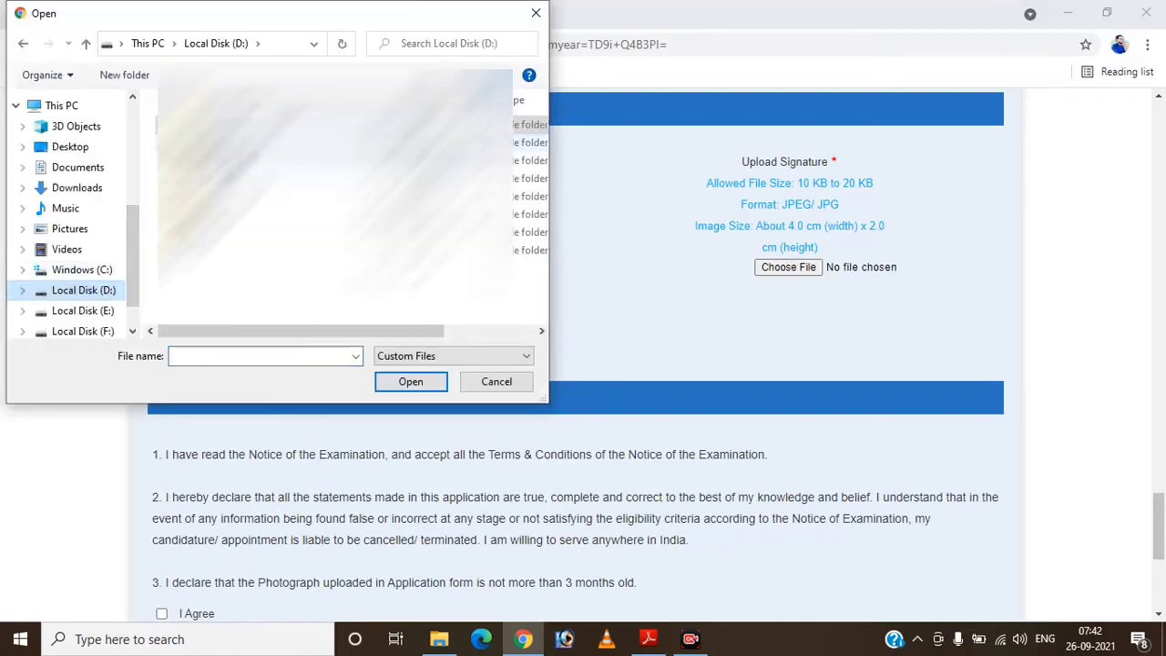
double_click(529, 123)
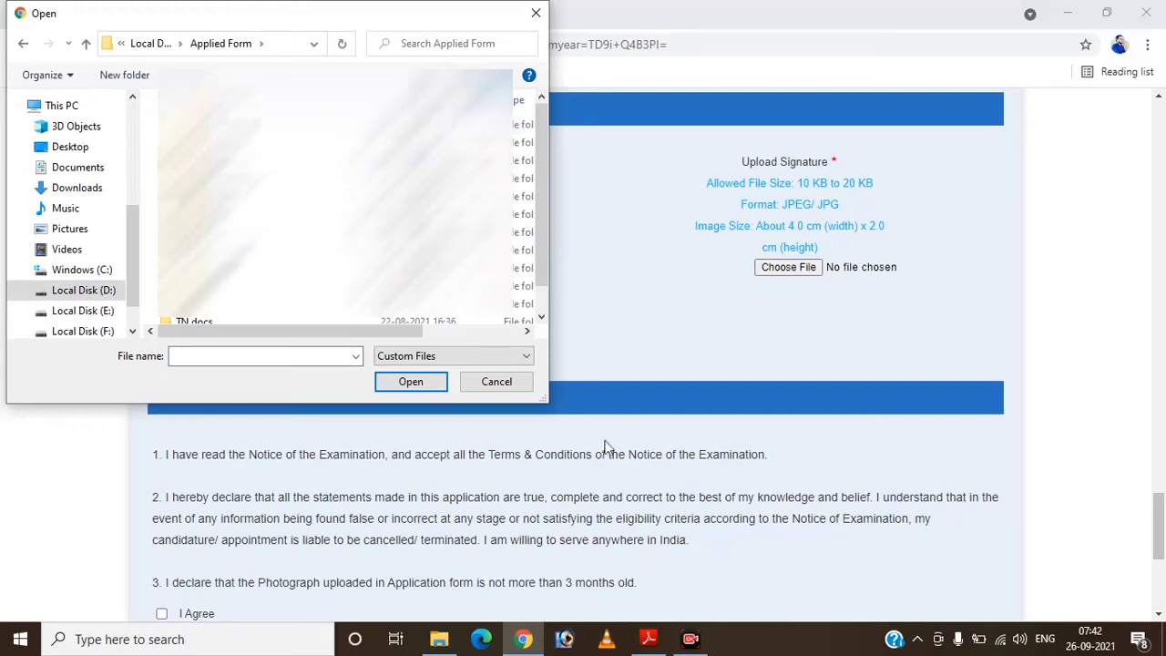
key("Escape")
scroll(939, 601, "down", 3)
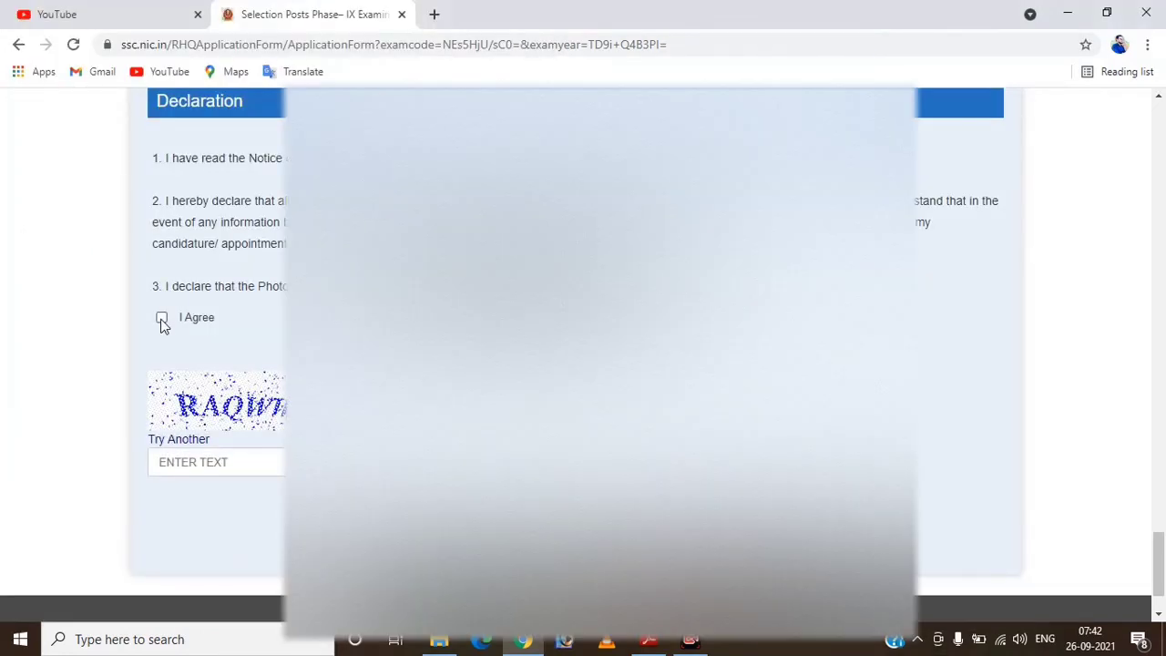
Tick I Agree, enter captcha RAQWW and submit the application for provisional acceptance.
left_click(161, 318)
left_click(233, 459)
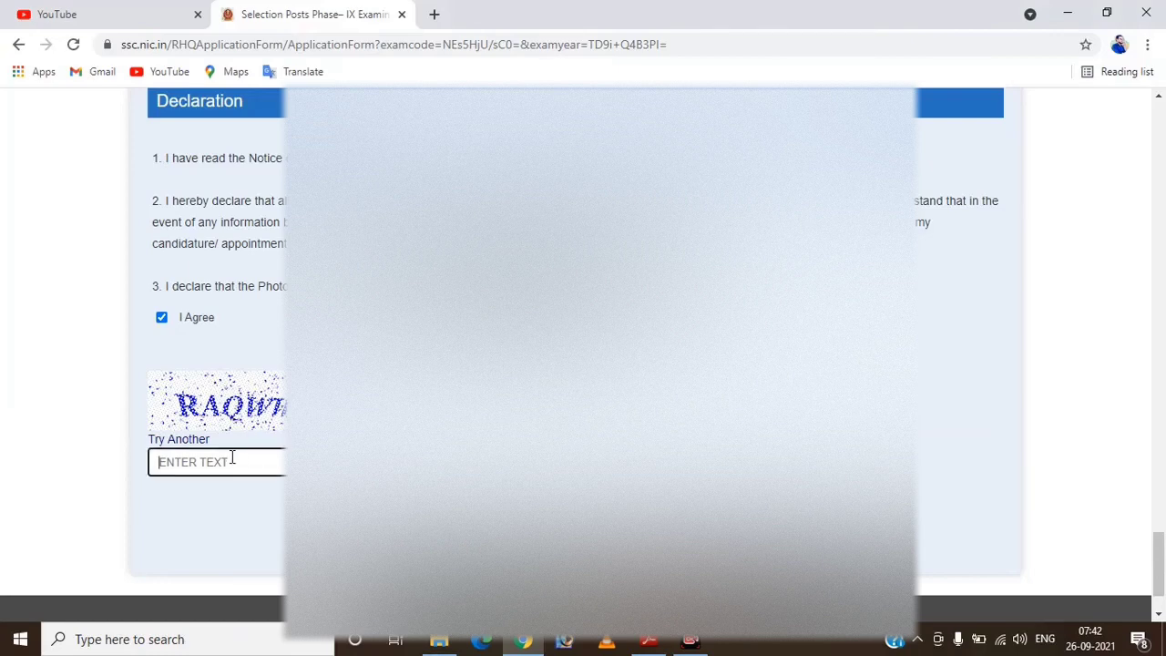
type("RAQWW")
key("Return")
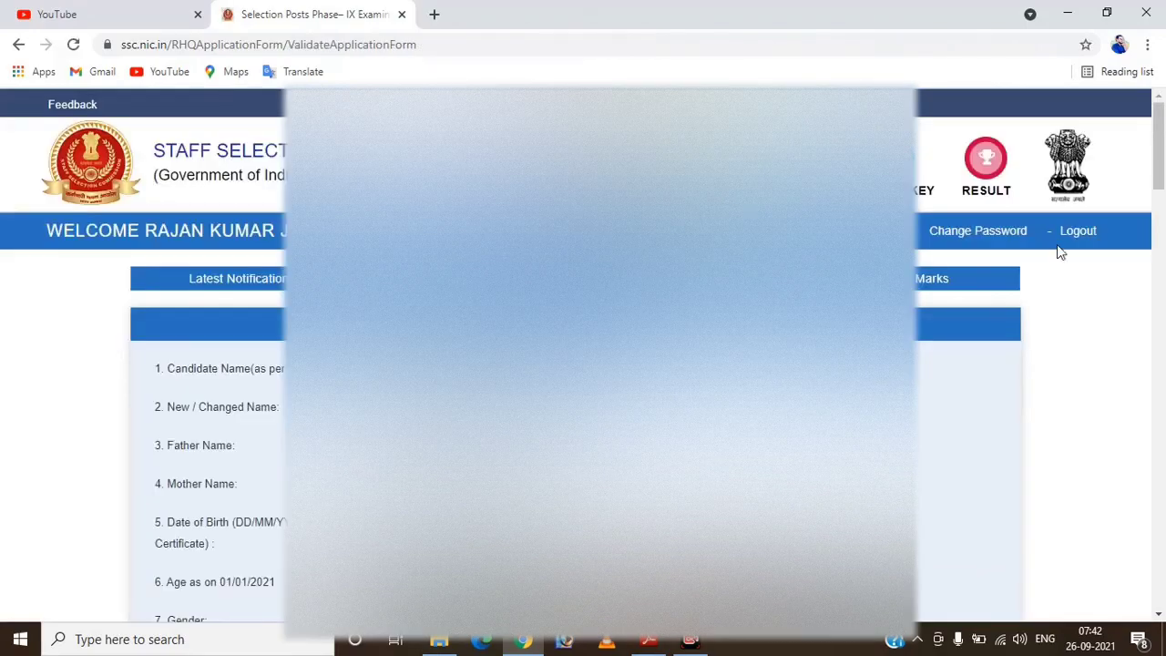
left_click_drag(1163, 109, 1163, 521)
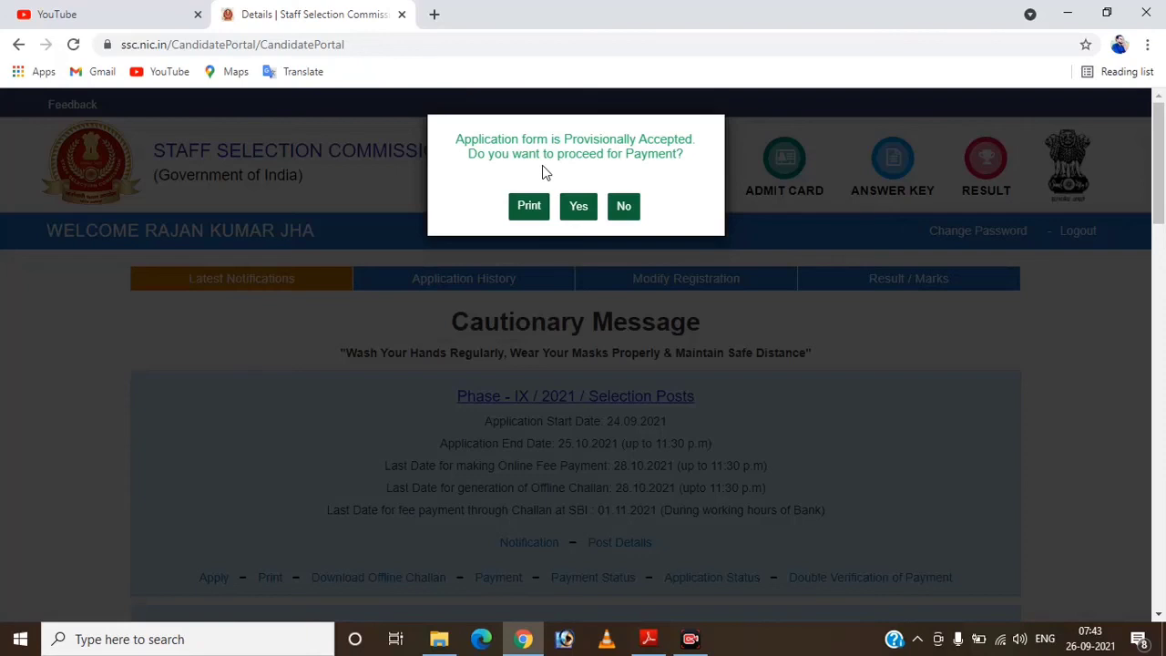
Confirm proceeding to payment and submit the Rs 100 online fee payment.
left_click(580, 207)
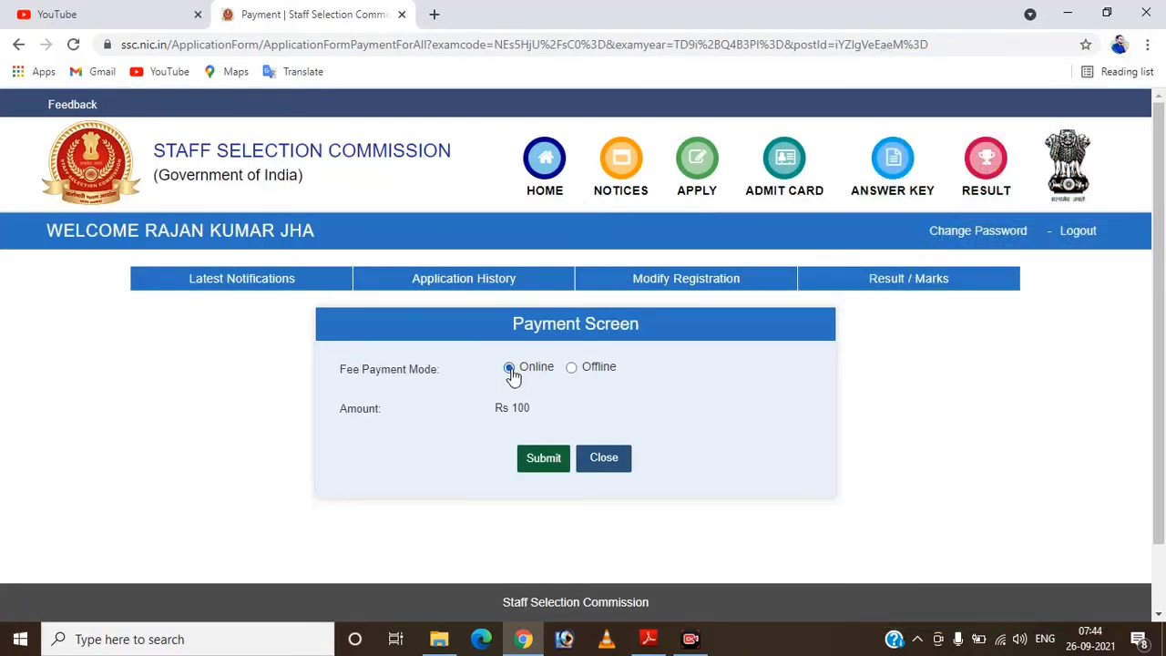
left_click(545, 461)
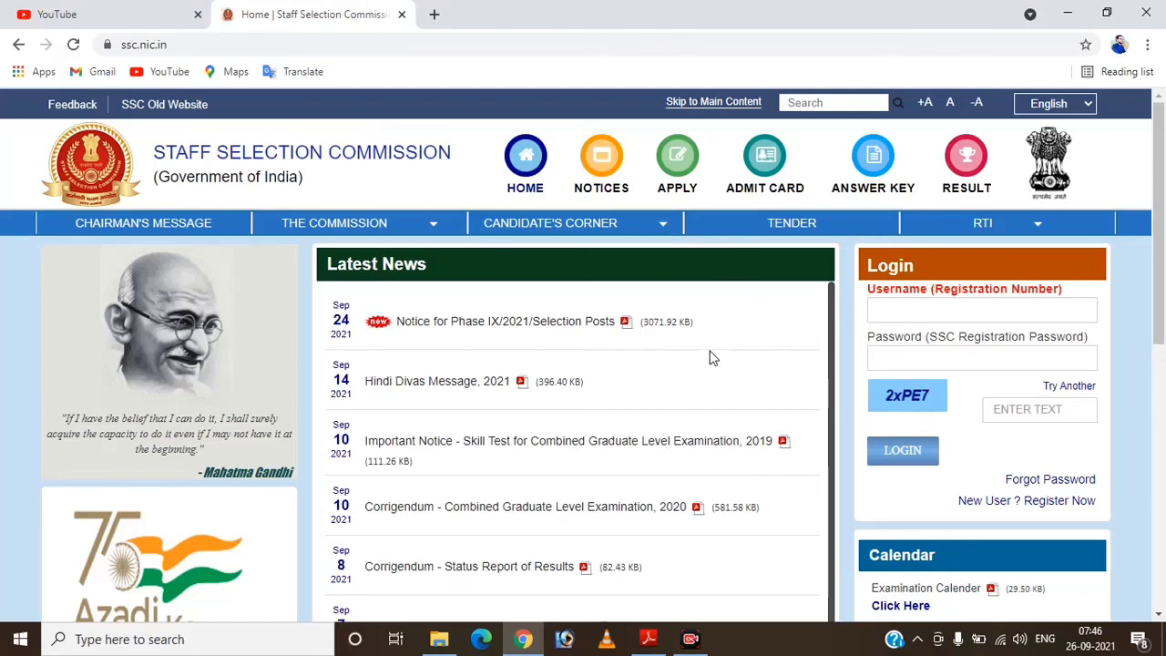
Enter the registration number as the login username and move on to the password.
left_click(919, 310)
type("74")
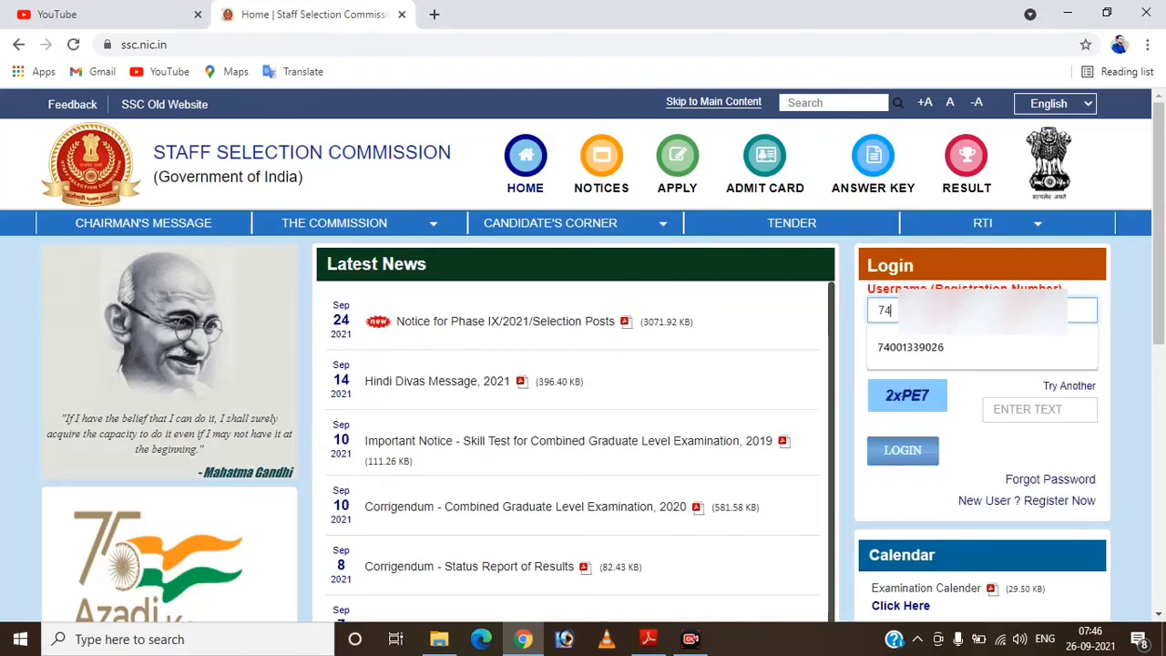
type("0")
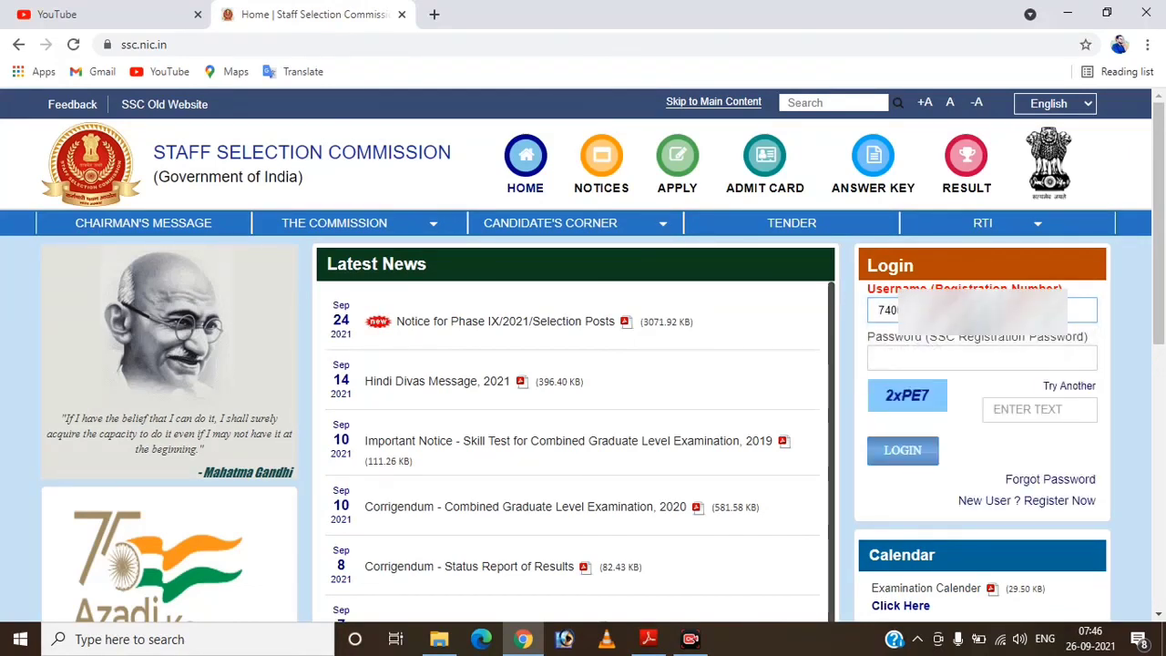
key("Tab")
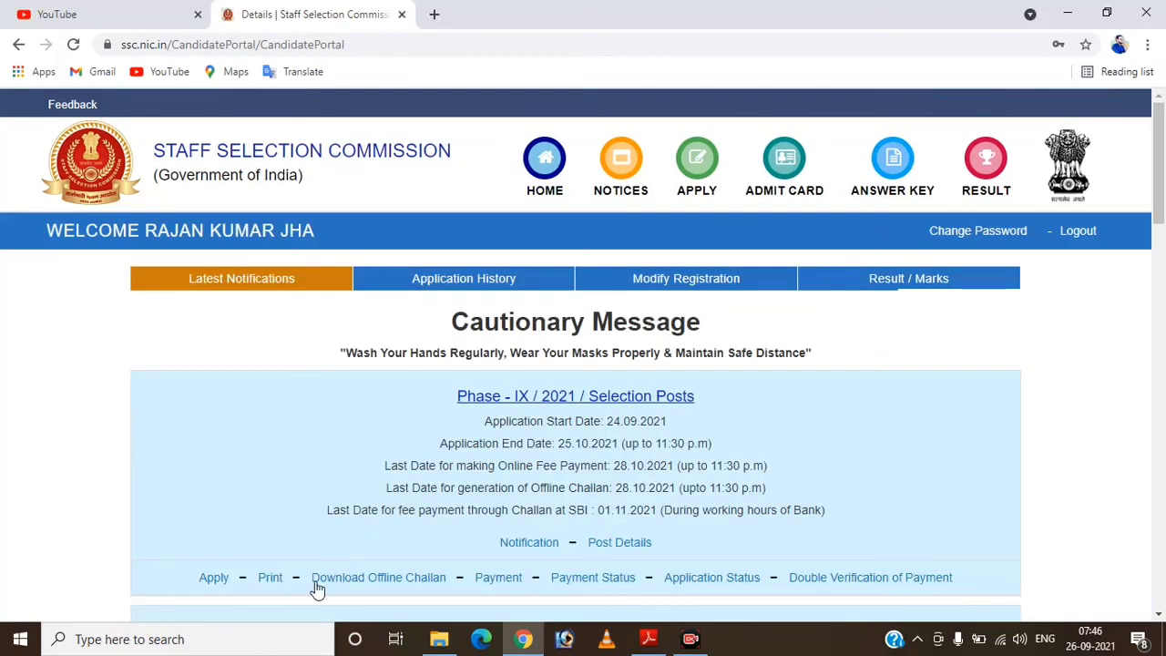
Check the fee payment shows Success, then print the Multi Tasking Staff application draft.
left_click(589, 579)
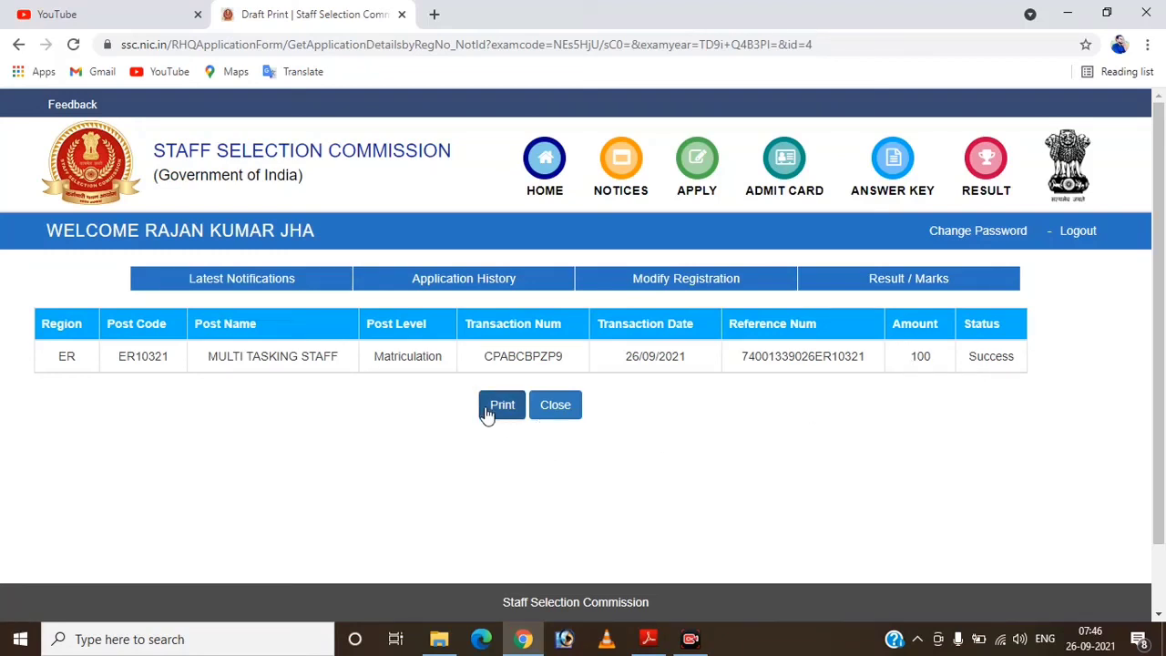
left_click(552, 412)
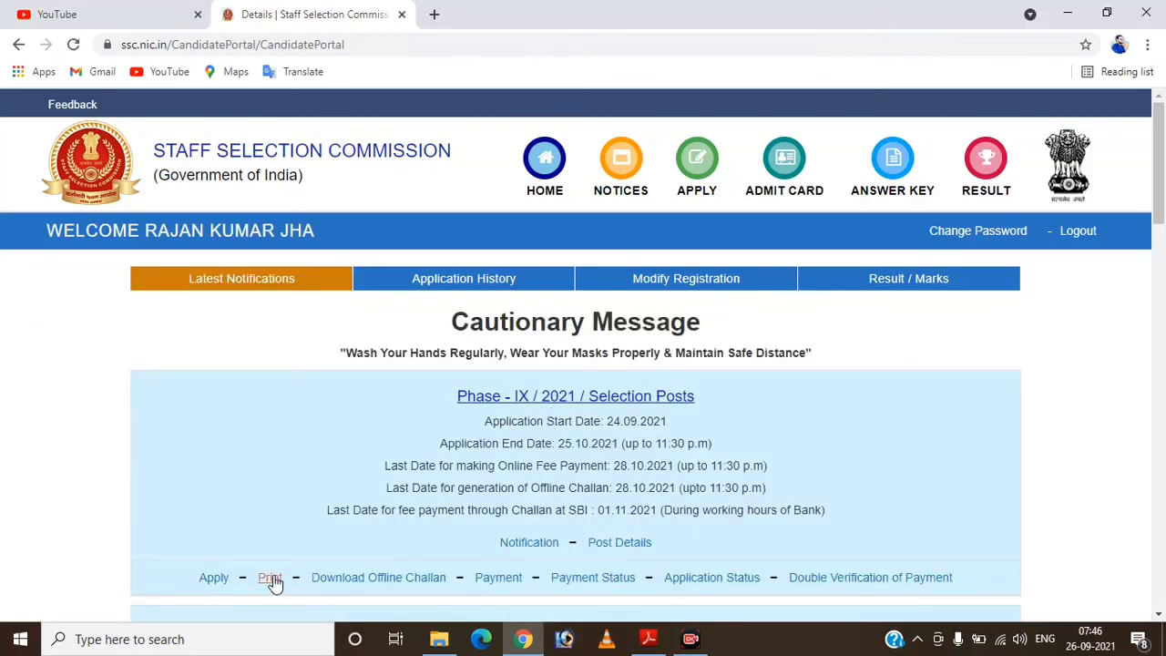
left_click(270, 579)
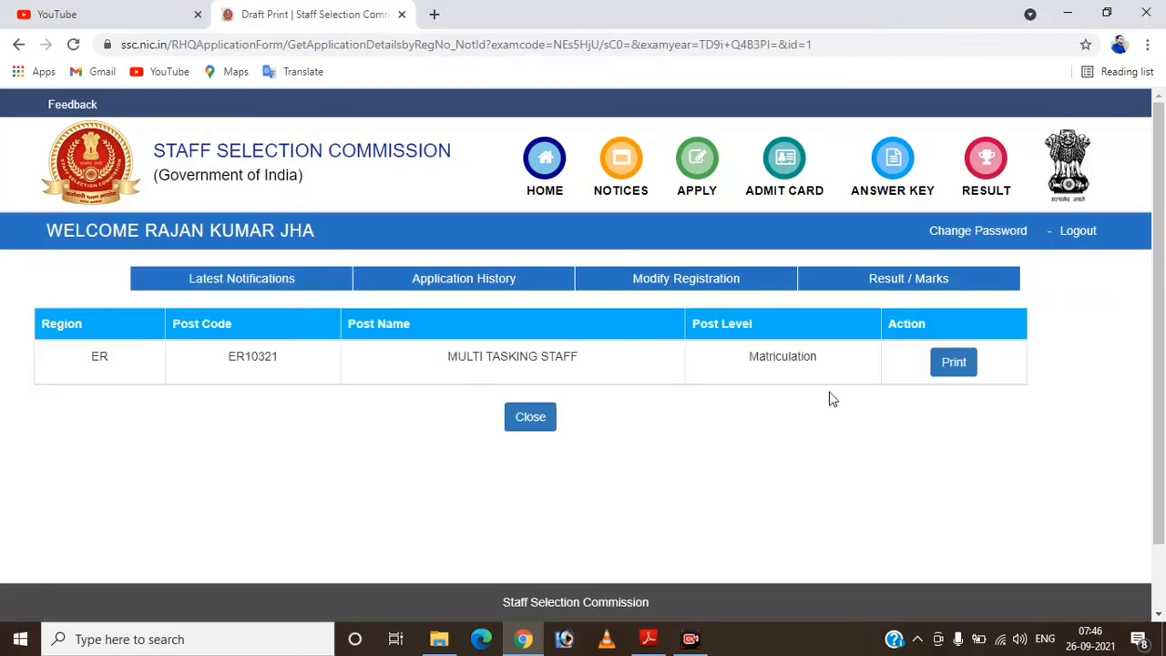
left_click(952, 369)
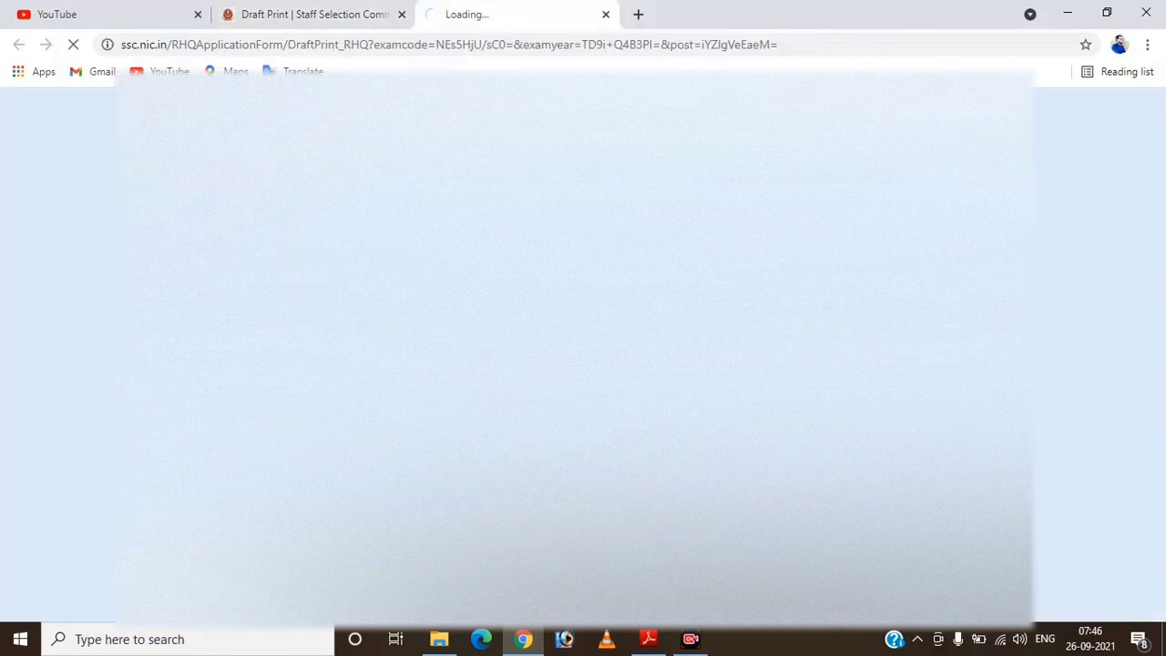